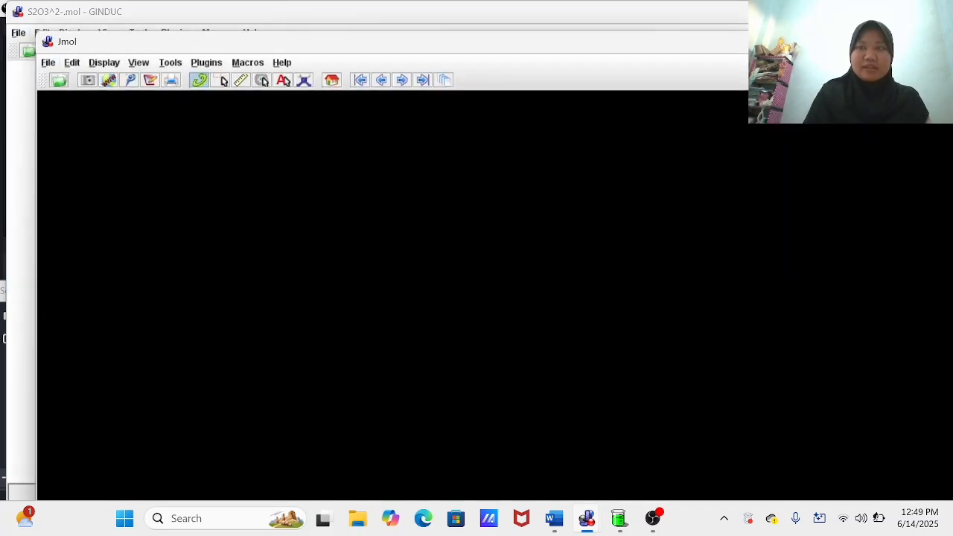
# Maximize the empty Jmol window and set the display background color to white.
pyautogui.click(931, 42)
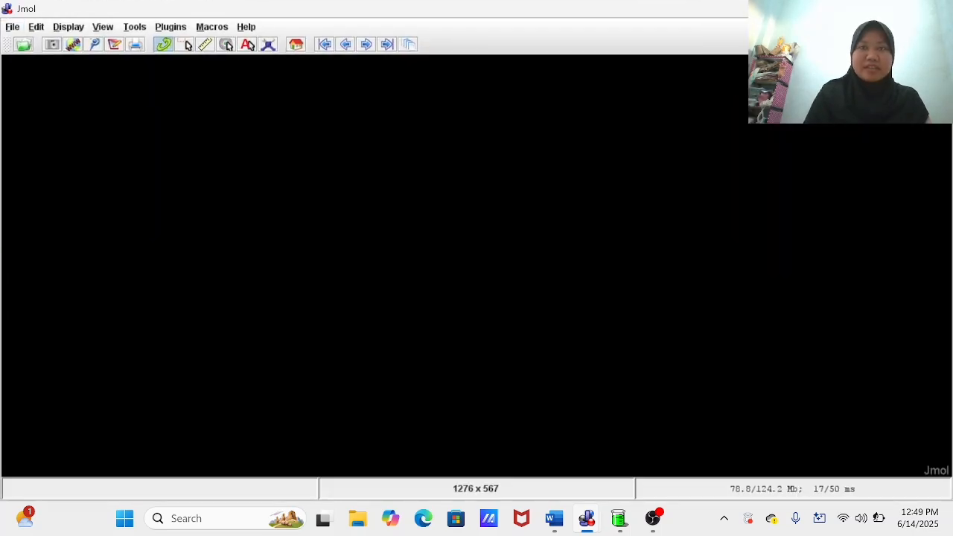
pyautogui.rightClick(524, 143)
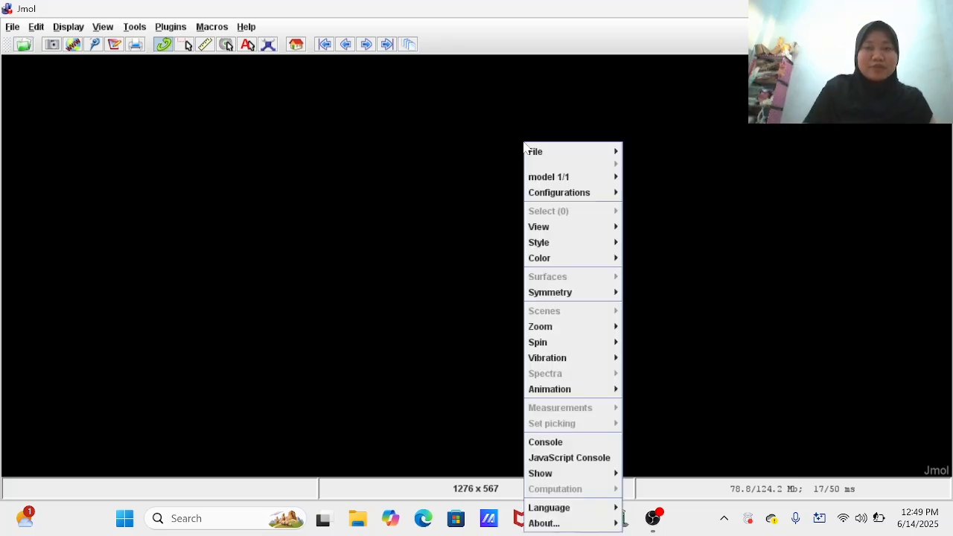
pyautogui.moveTo(593, 261)
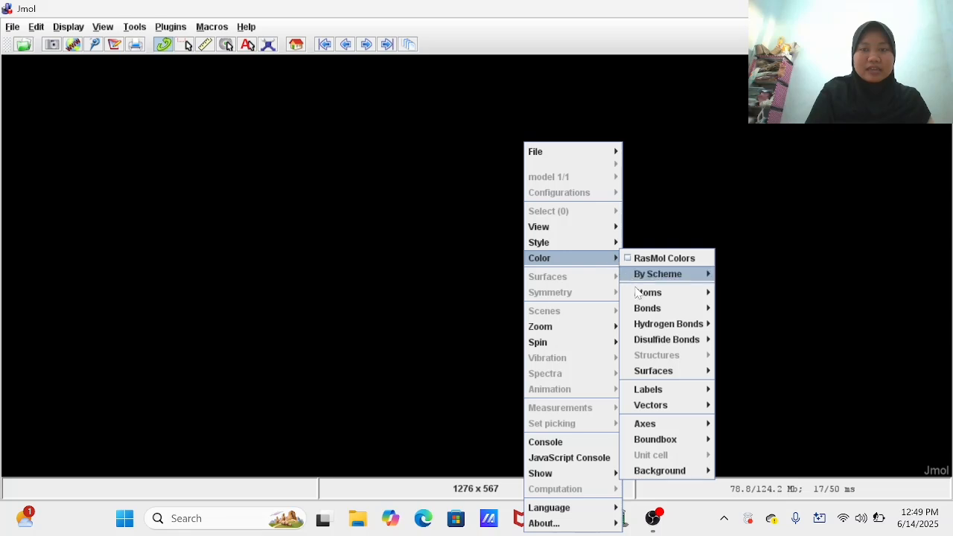
pyautogui.moveTo(693, 469)
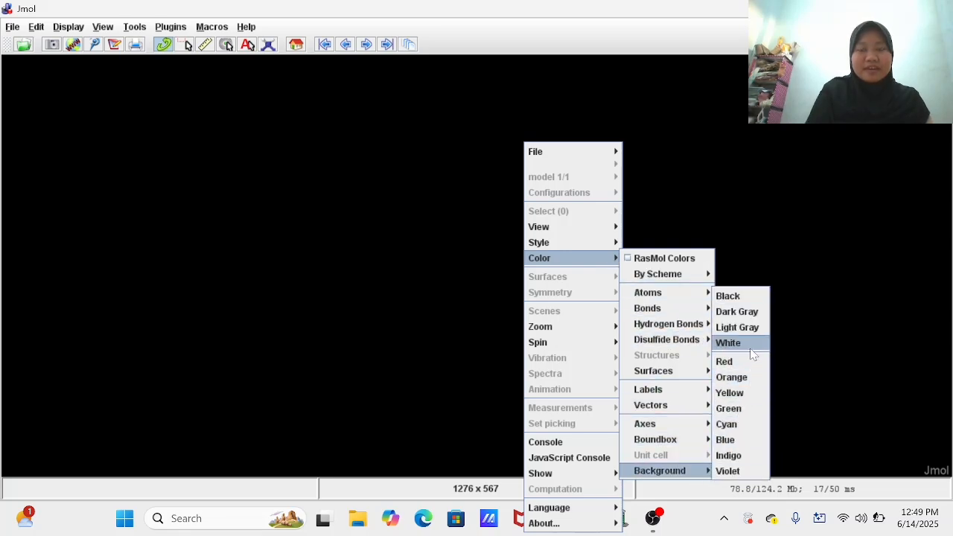
pyautogui.click(751, 347)
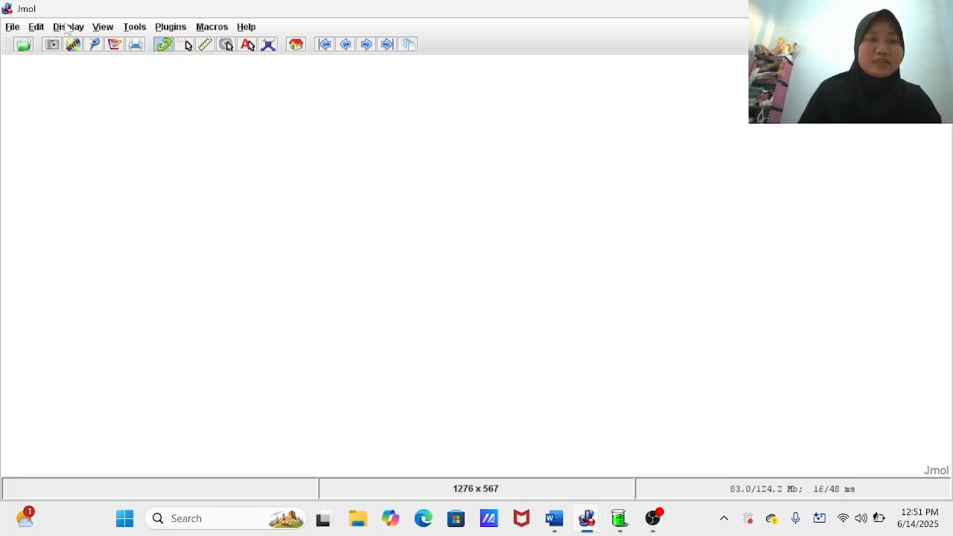
# Open LA-CH2Cl2.mol from the 3D subfolder of Contoh Bentuk Molekul 3D in Downloads.
pyautogui.click(23, 46)
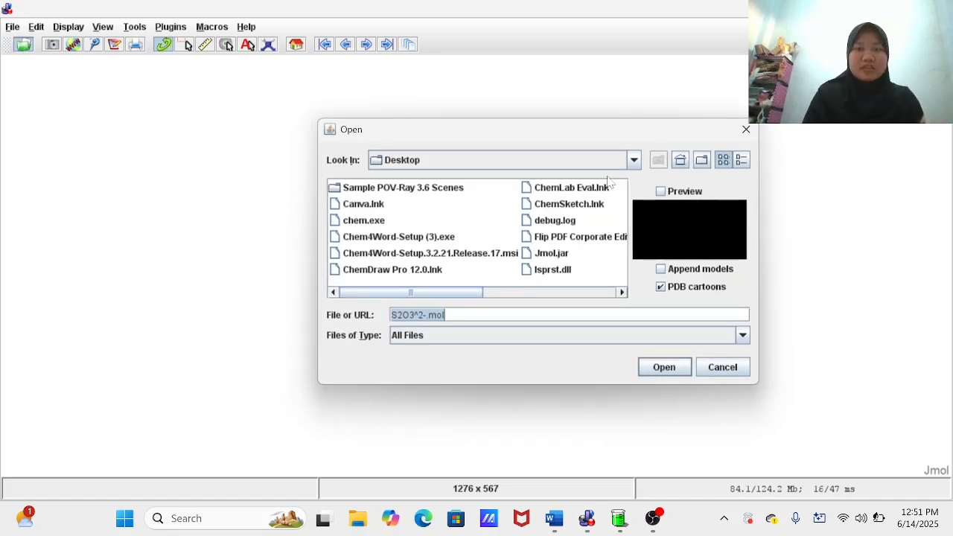
pyautogui.click(634, 160)
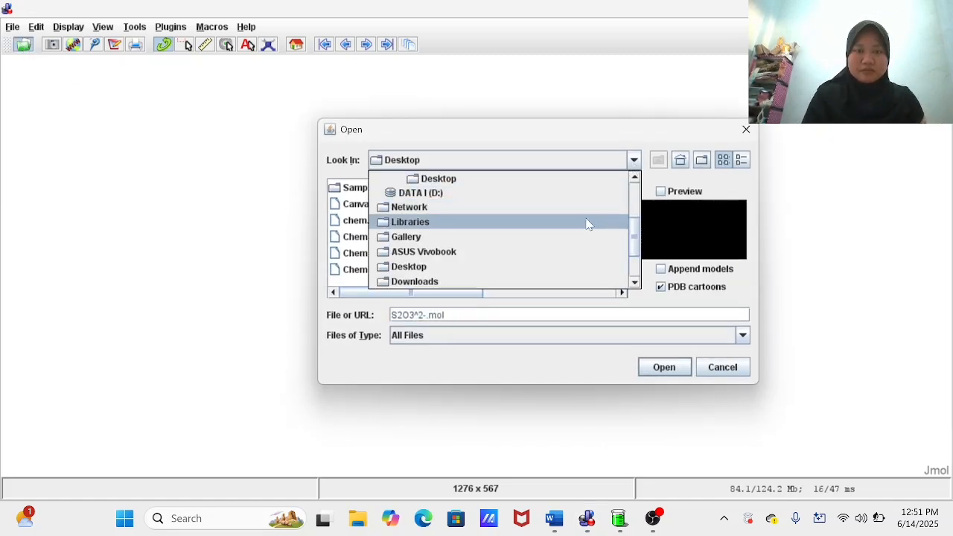
pyautogui.click(559, 284)
pyautogui.click(441, 192)
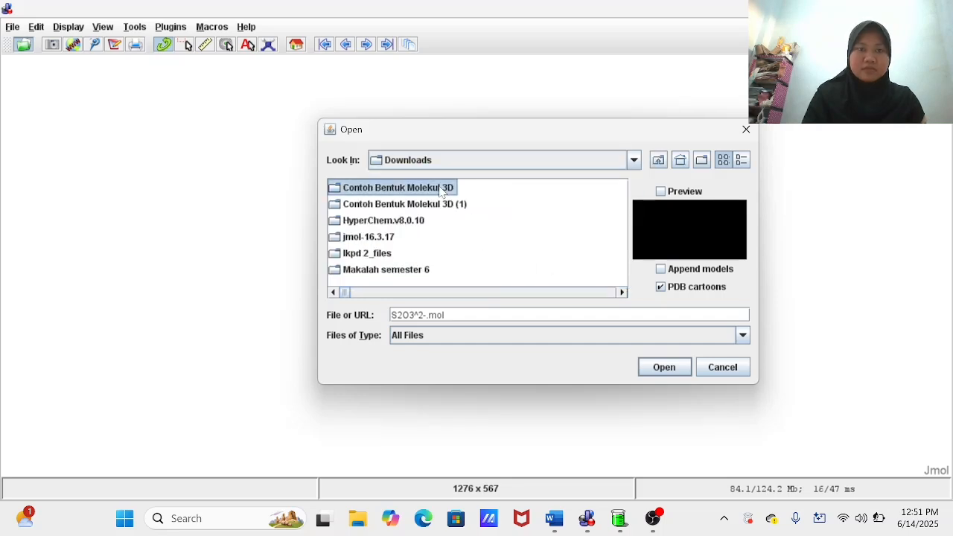
pyautogui.doubleClick(441, 191)
pyautogui.click(344, 190)
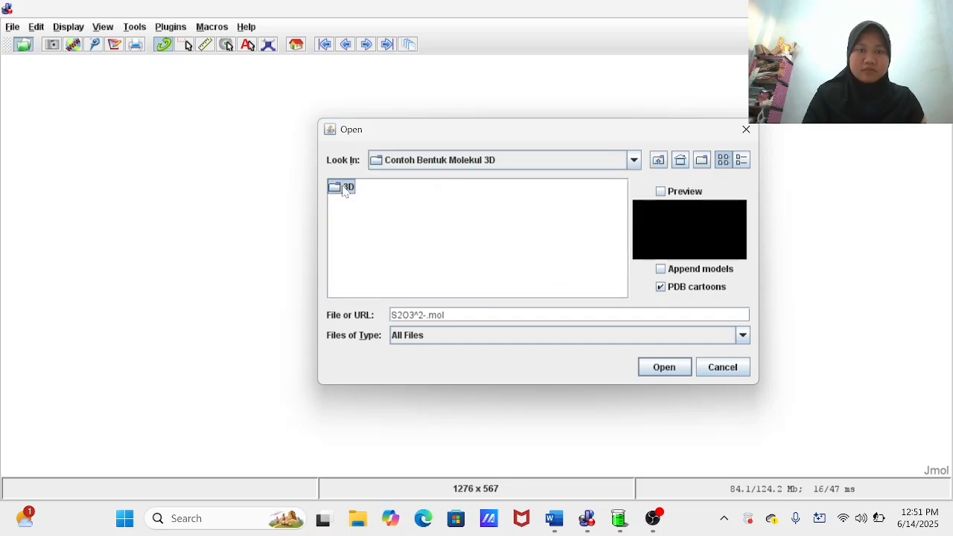
pyautogui.doubleClick(345, 190)
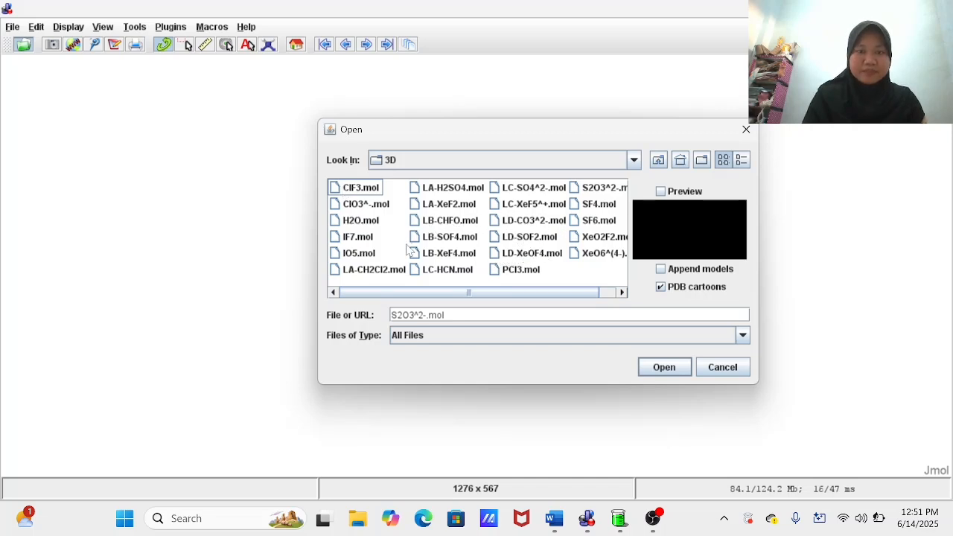
pyautogui.click(373, 273)
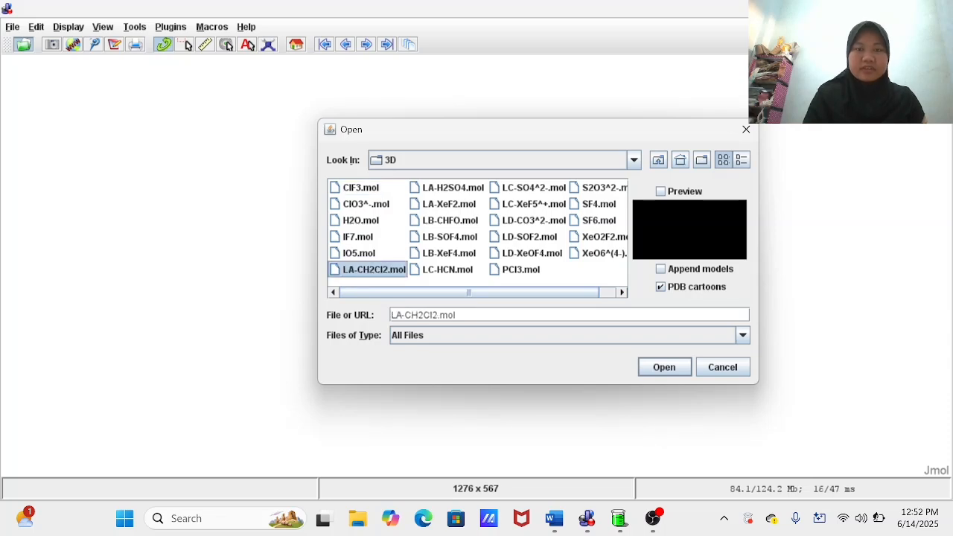
pyautogui.click(663, 369)
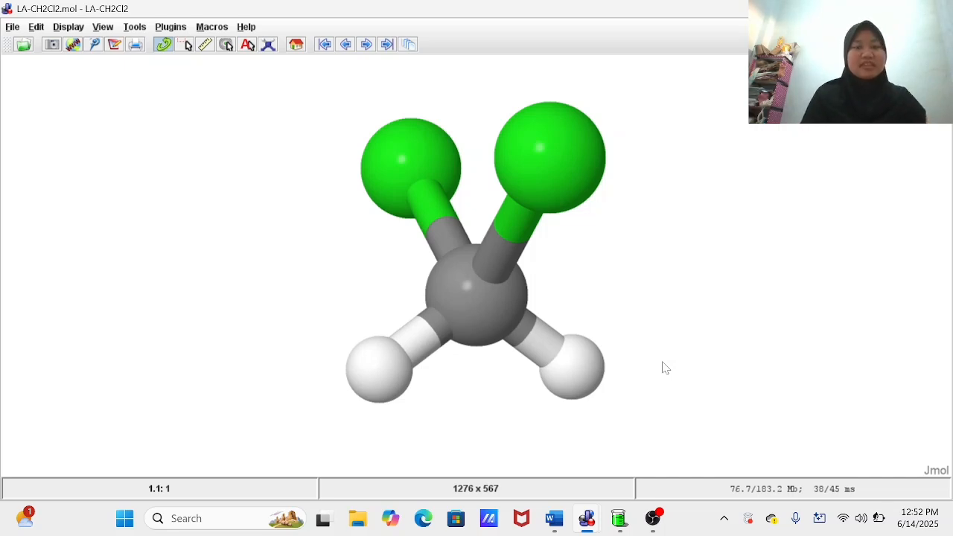
# Label the atoms of the CH2Cl2 molecule with their element symbols.
pyautogui.click(67, 30)
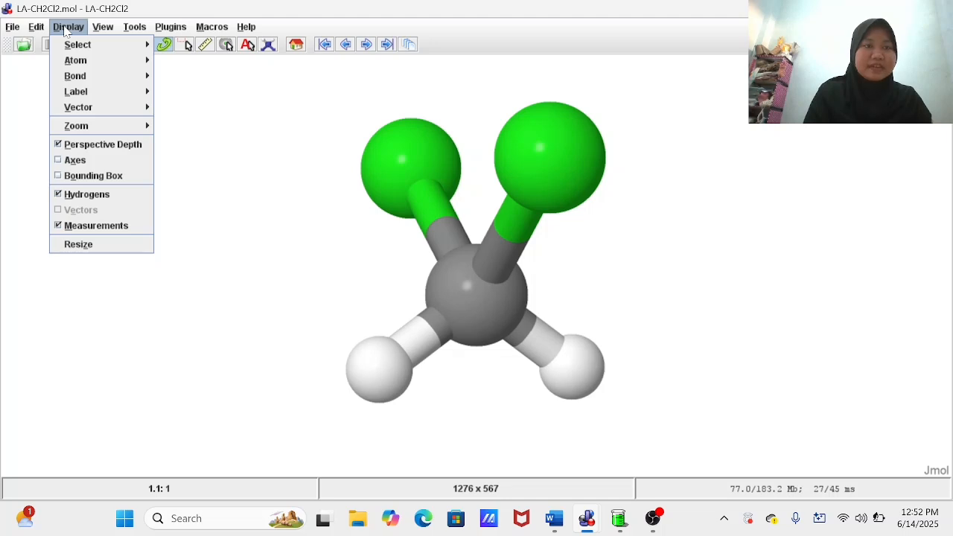
pyautogui.moveTo(132, 82)
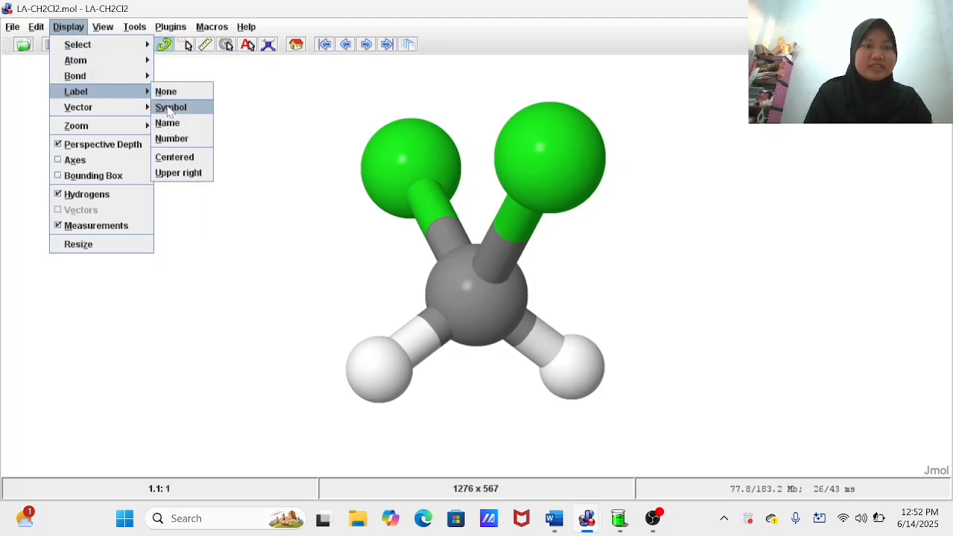
pyautogui.click(170, 109)
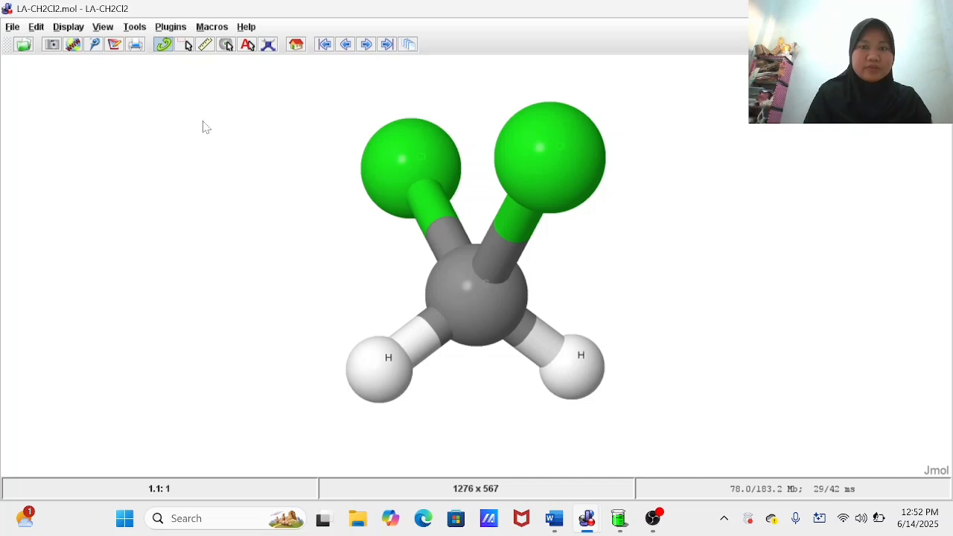
# Switch the atom labels of the molecule to atom names.
pyautogui.click(69, 28)
pyautogui.moveTo(132, 90)
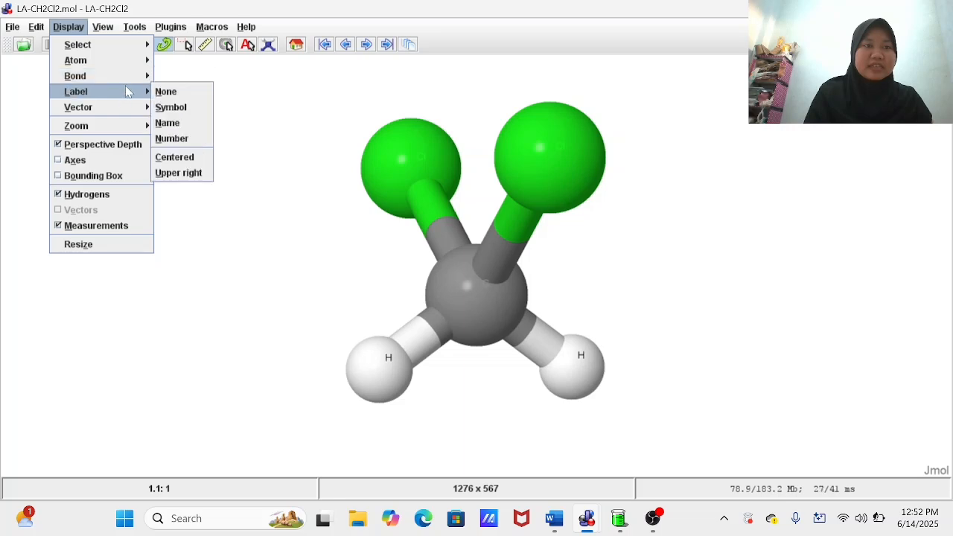
pyautogui.moveTo(141, 107)
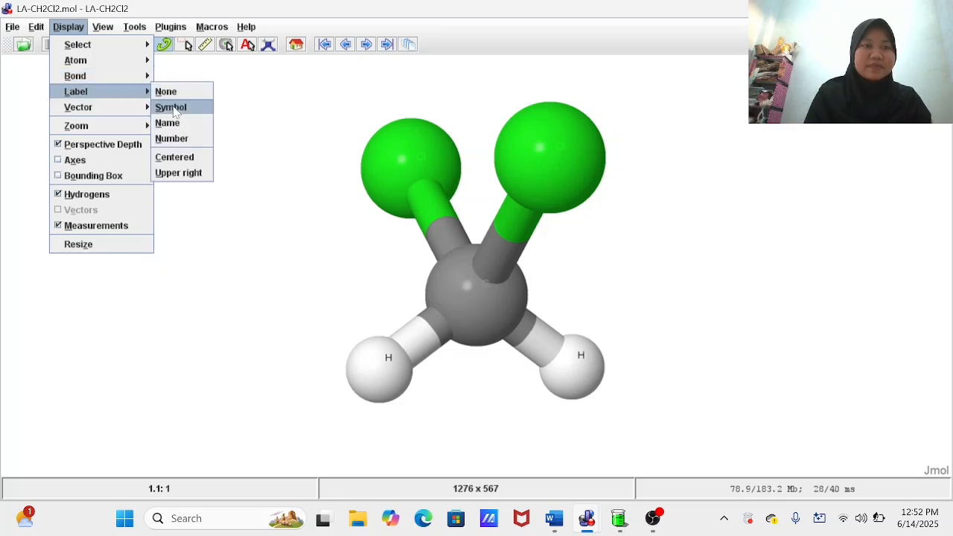
pyautogui.click(177, 123)
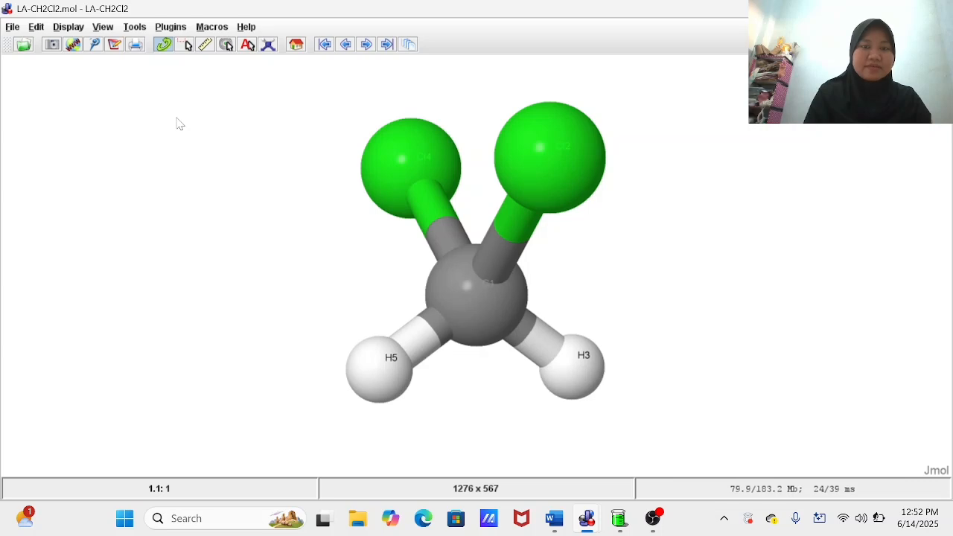
# Switch the atom labels of the molecule to atom numbers.
pyautogui.click(68, 28)
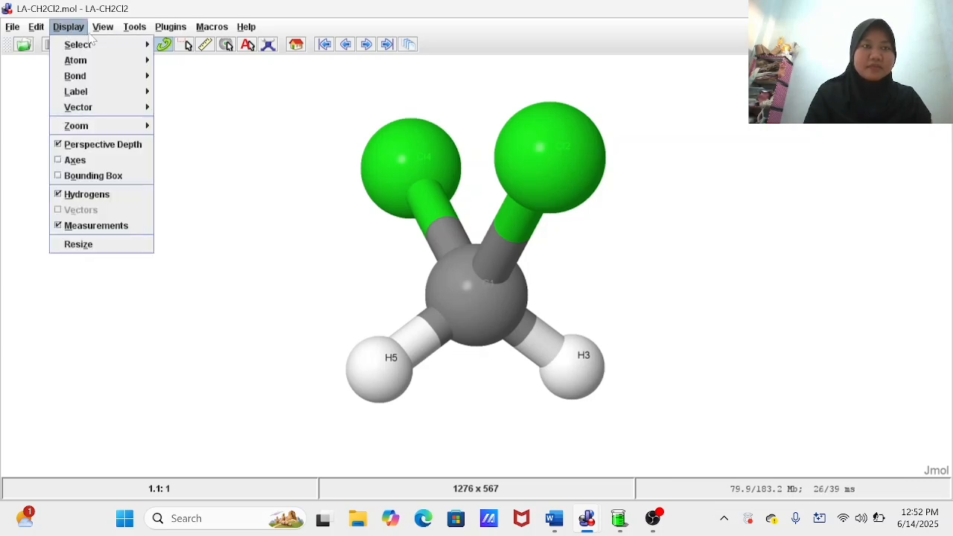
pyautogui.moveTo(103, 30)
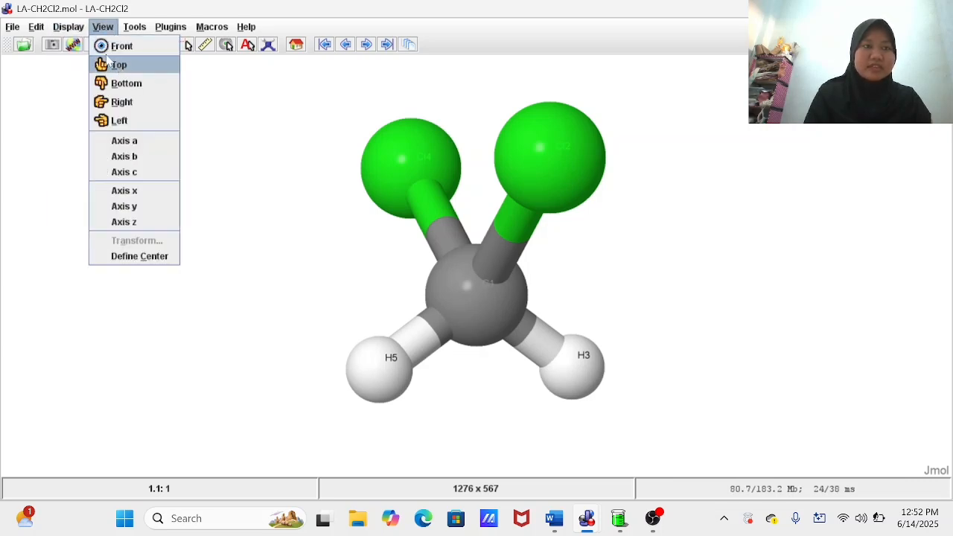
pyautogui.moveTo(68, 28)
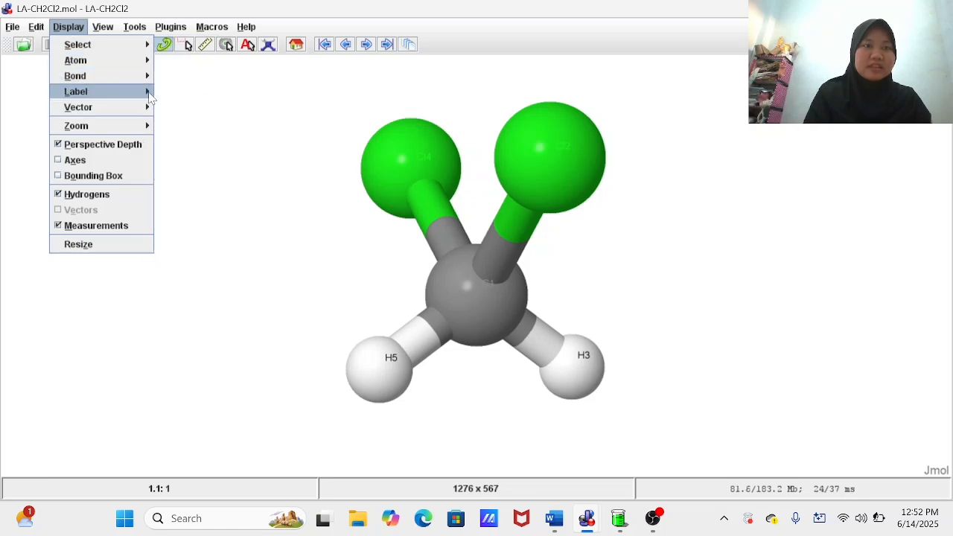
pyautogui.moveTo(149, 95)
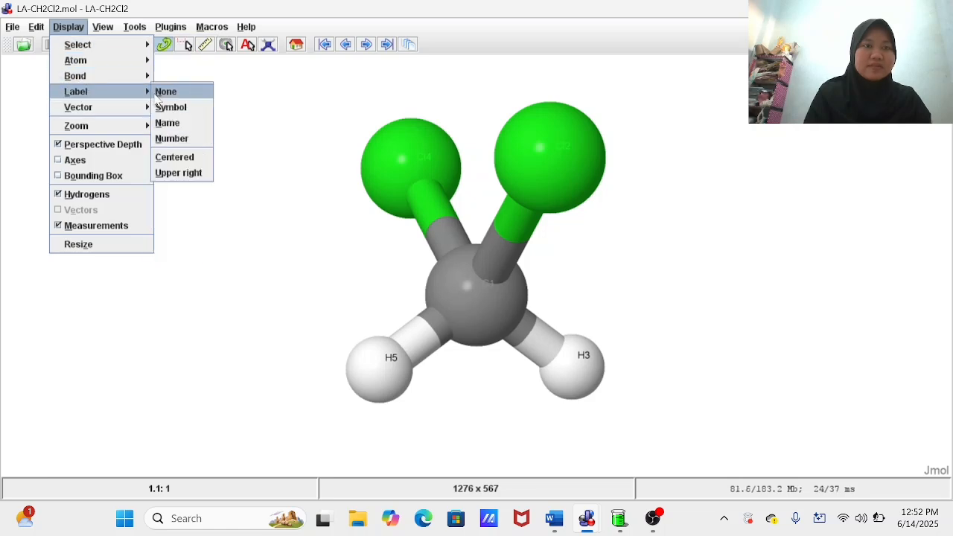
pyautogui.click(179, 139)
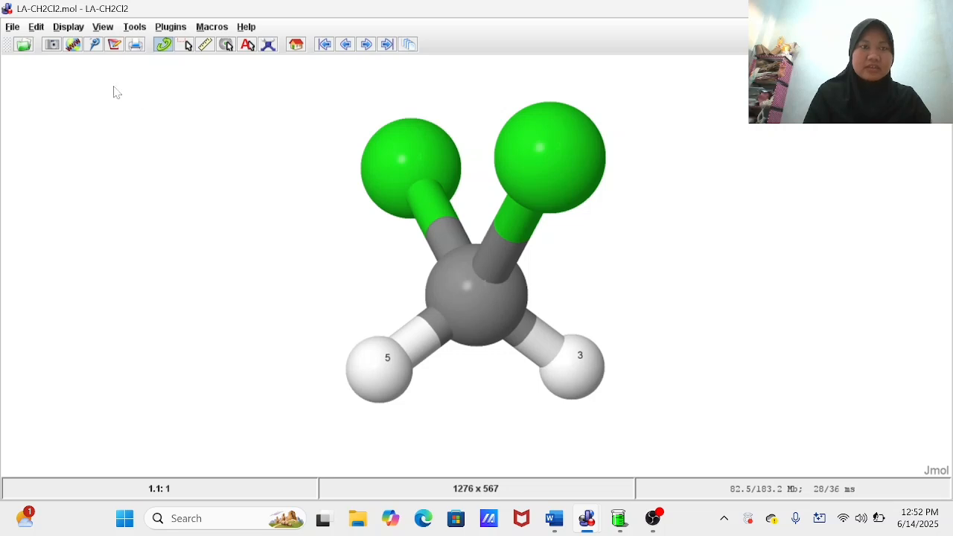
# Set the atom labels back to element symbols instead of numbers.
pyautogui.click(68, 29)
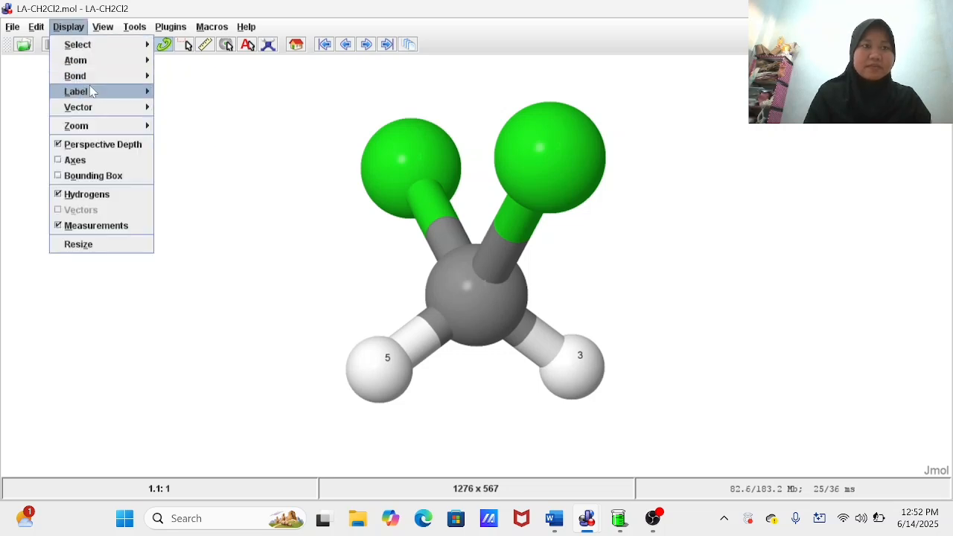
pyautogui.moveTo(95, 94)
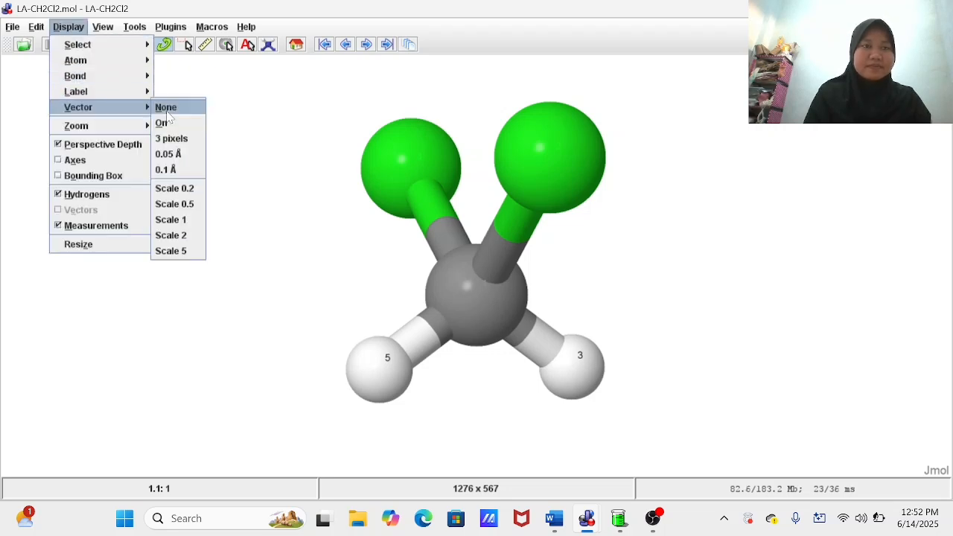
pyautogui.moveTo(151, 94)
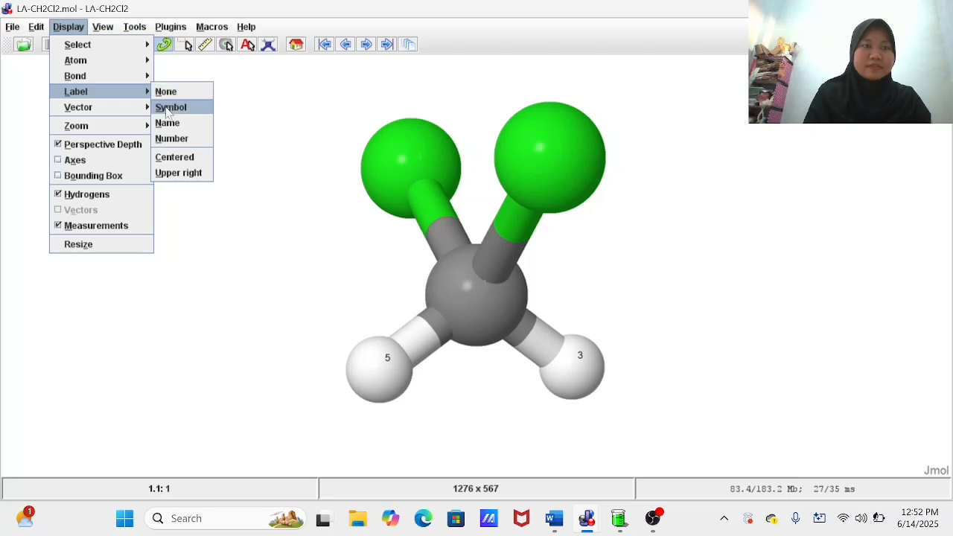
pyautogui.click(170, 109)
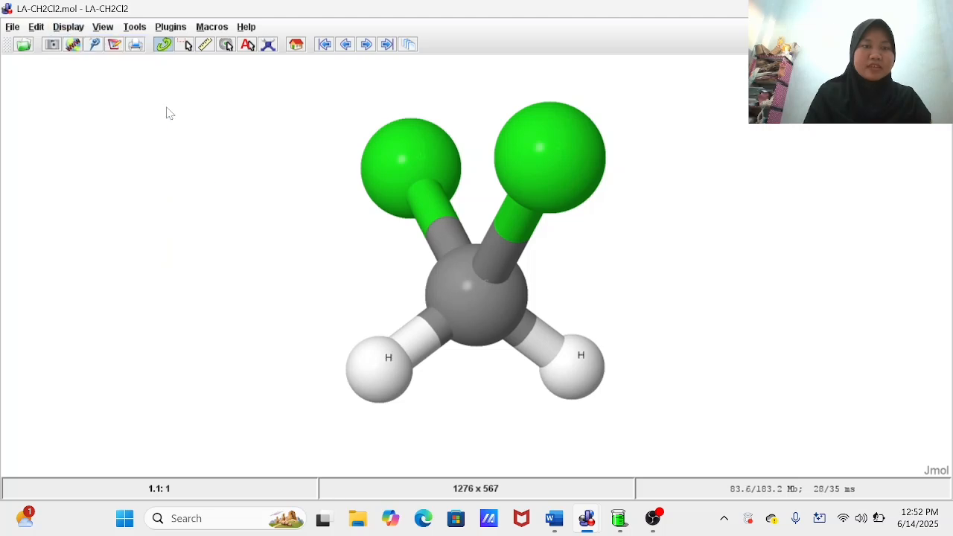
# Open the script console and narrow its window from the side covering the molecule until the model is uncovered.
pyautogui.click(12, 29)
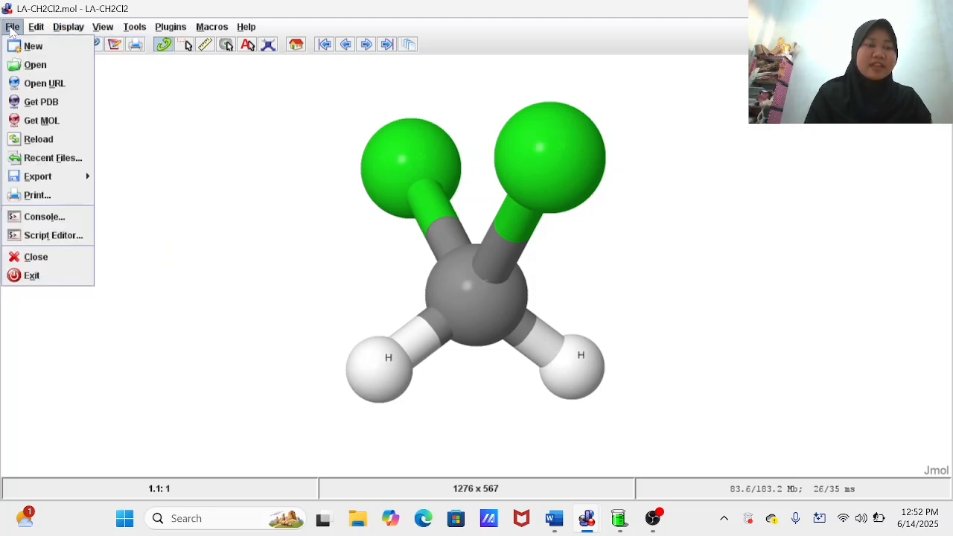
pyautogui.click(39, 215)
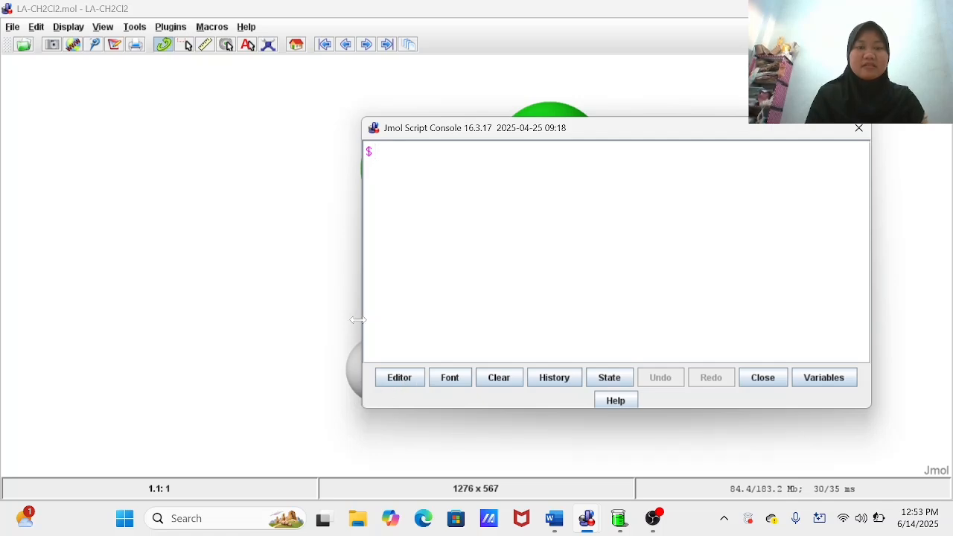
pyautogui.moveTo(360, 319); pyautogui.dragTo(611, 296)
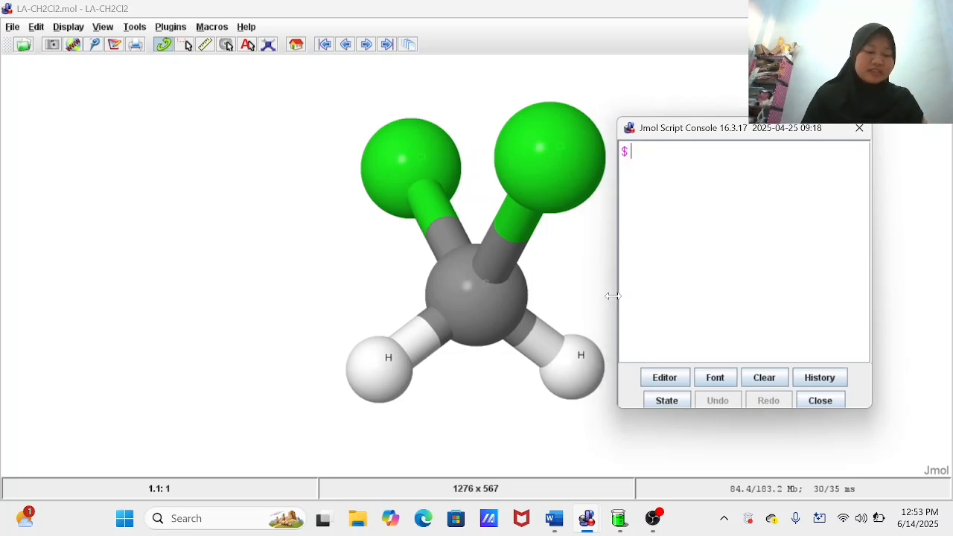
# Run the console command "color label black;" to color the atom labels black.
pyautogui.write('c')
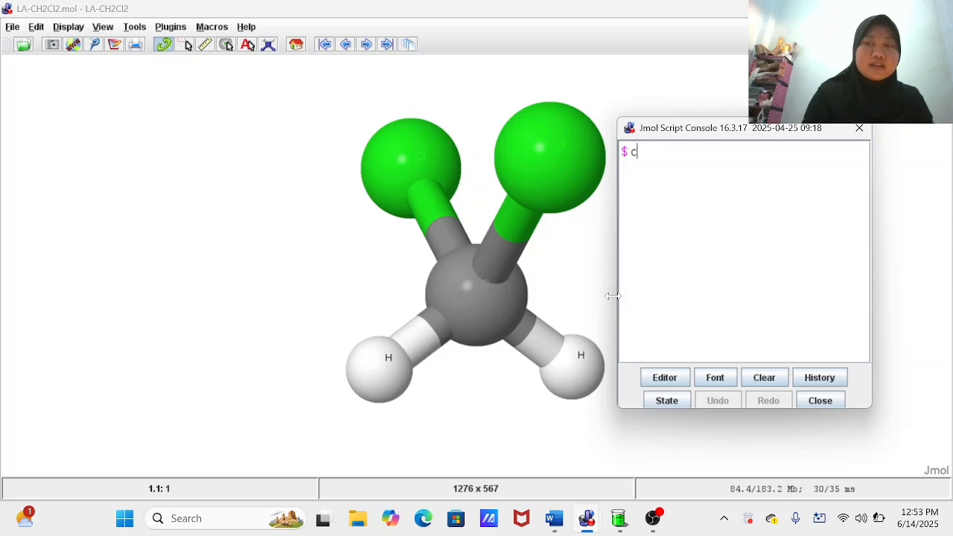
pyautogui.write('olor la')
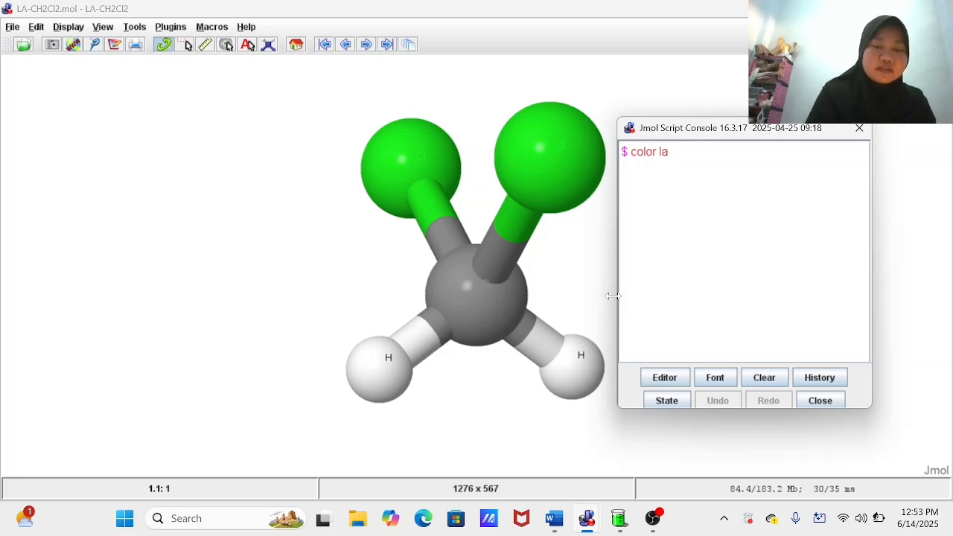
pyautogui.write('bel b')
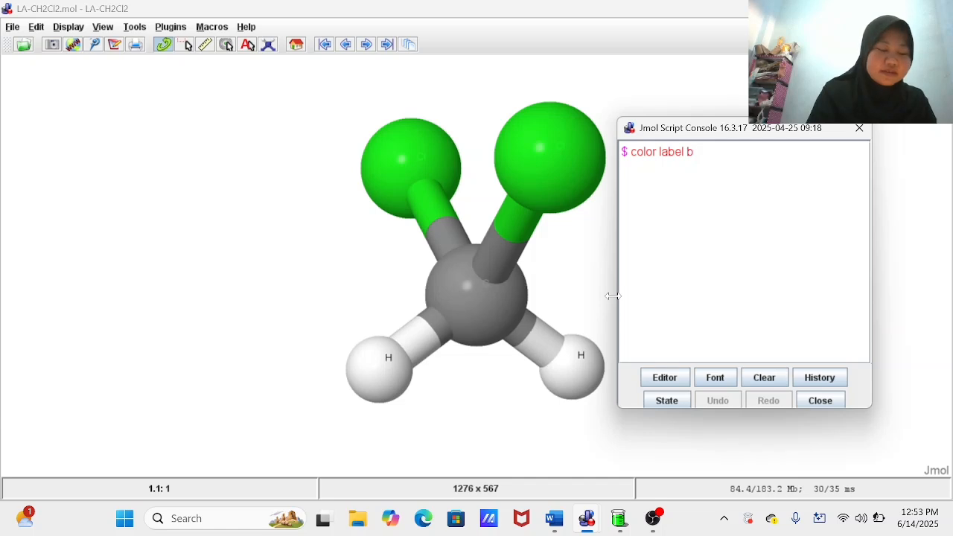
pyautogui.write('lack')
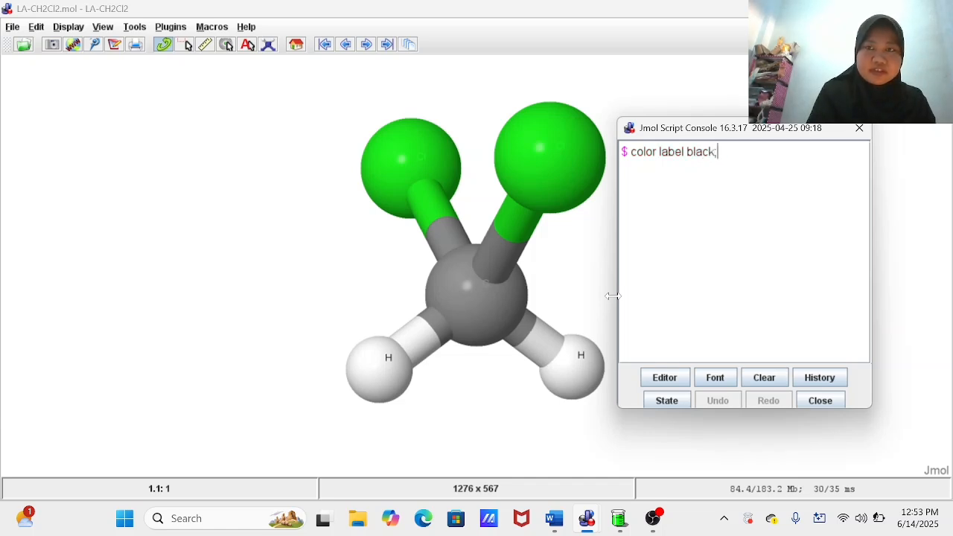
pyautogui.write(';')
pyautogui.press('Return')
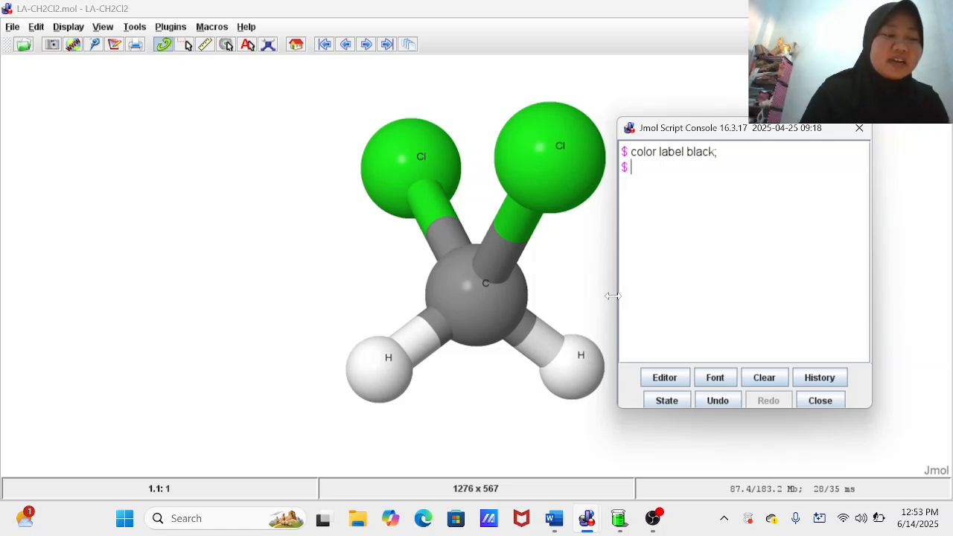
# Run the console command "font label 28;" to enlarge the atom labels to size 28.
pyautogui.write('font')
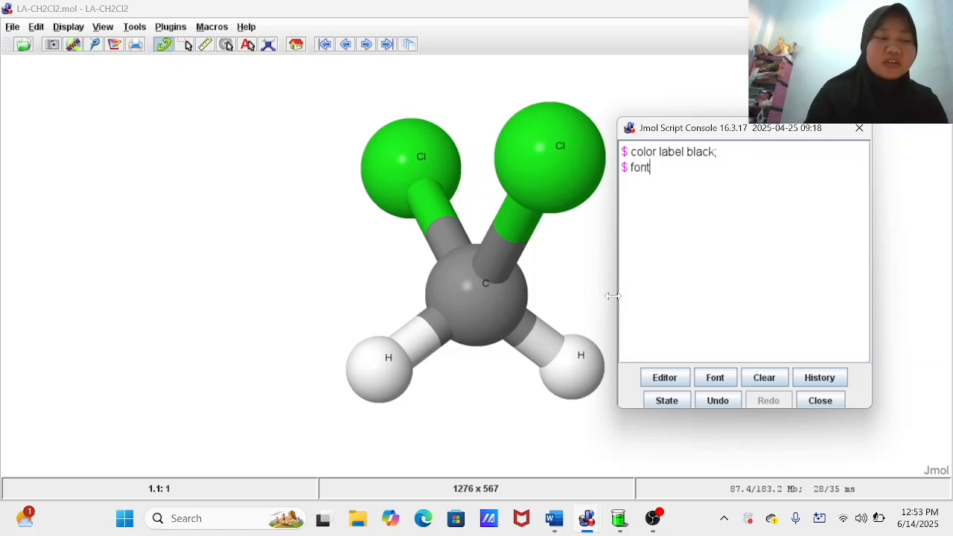
pyautogui.write(' labe')
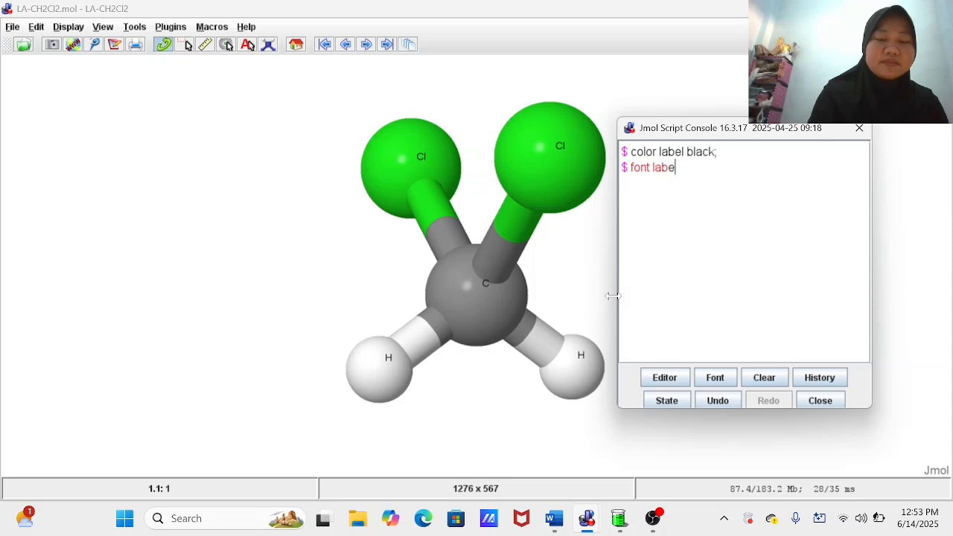
pyautogui.write('l')
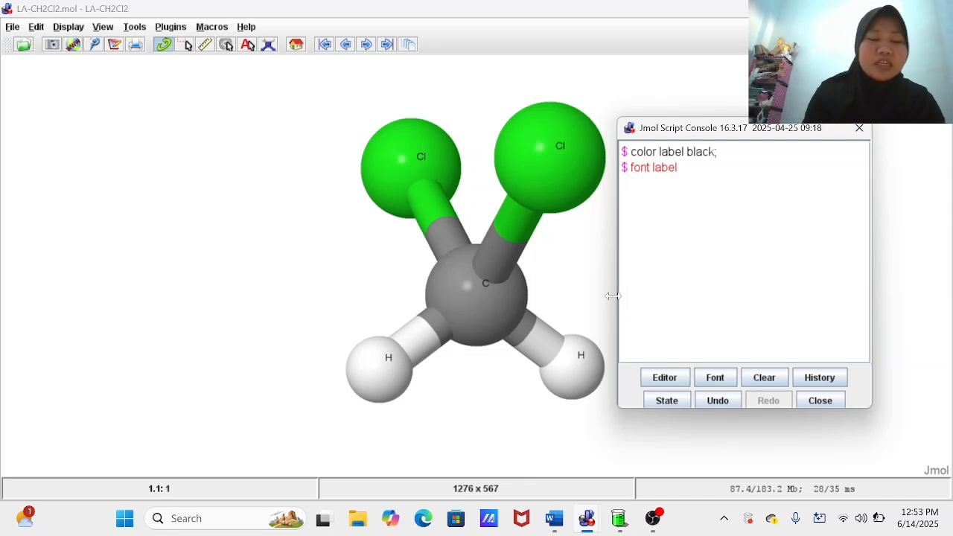
pyautogui.write('28')
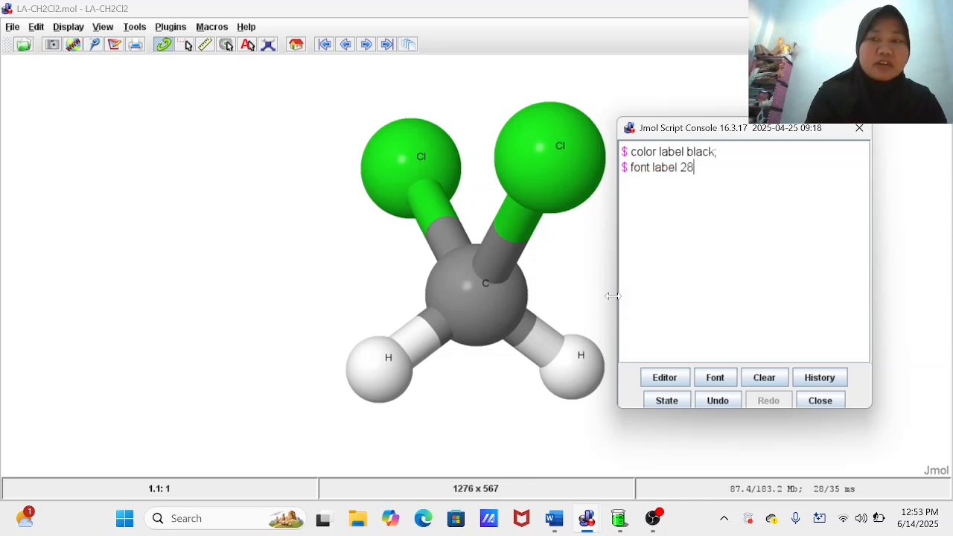
pyautogui.write(';')
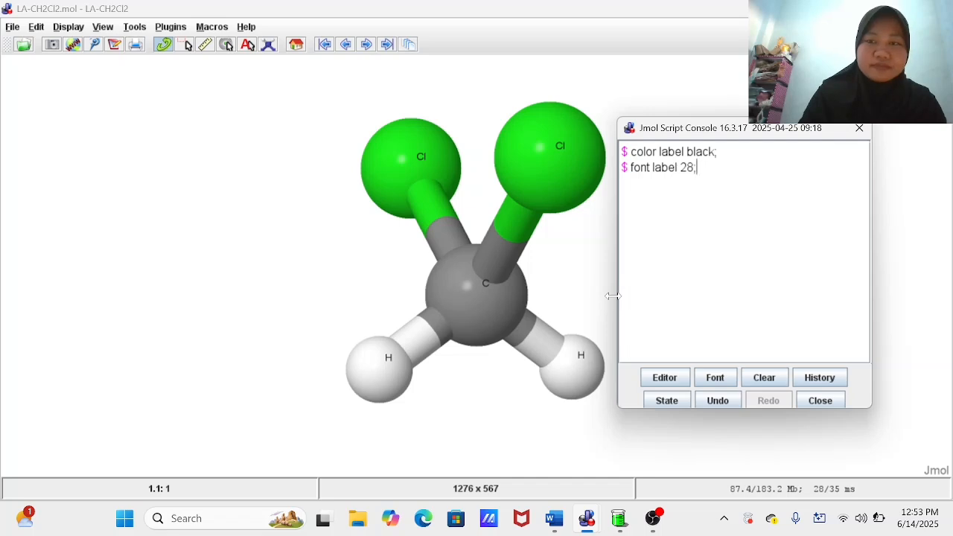
pyautogui.press('Return')
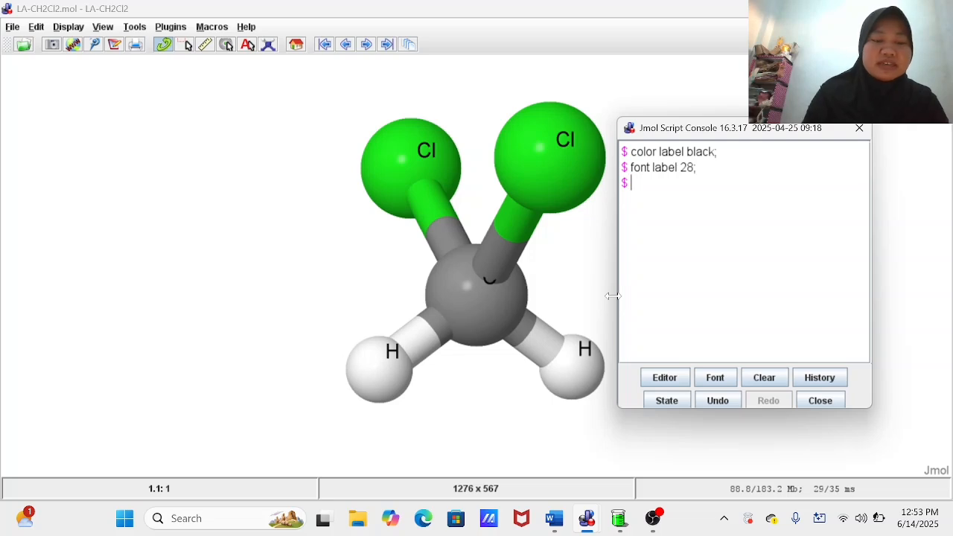
# Run the console command "set labelalignment center;" to center the element labels on their atoms.
pyautogui.write('set')
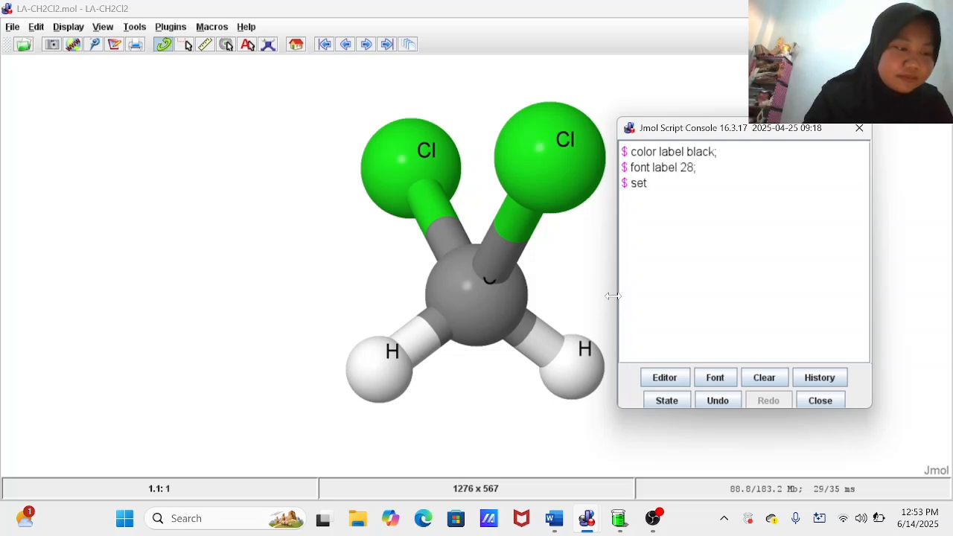
pyautogui.write(' labe')
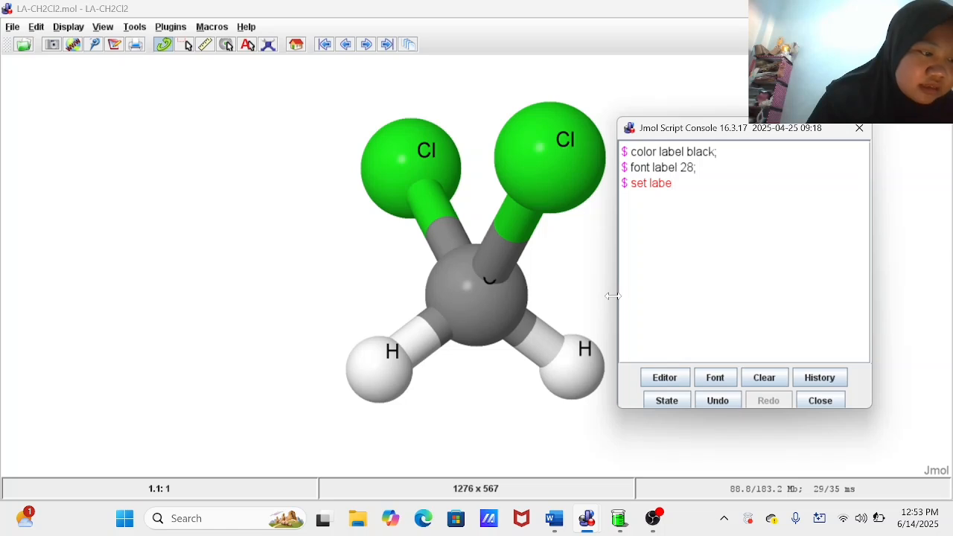
pyautogui.write('l')
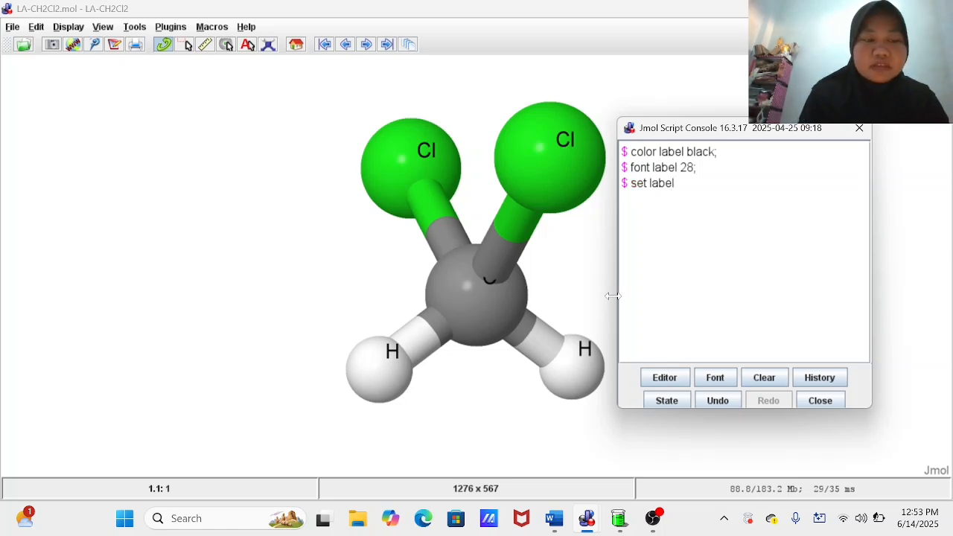
pyautogui.write('a')
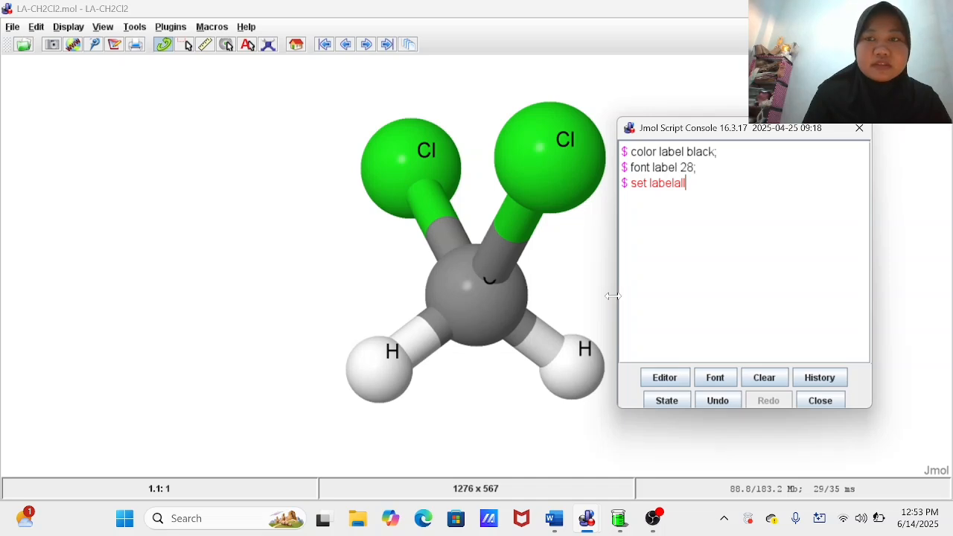
pyautogui.write('li')
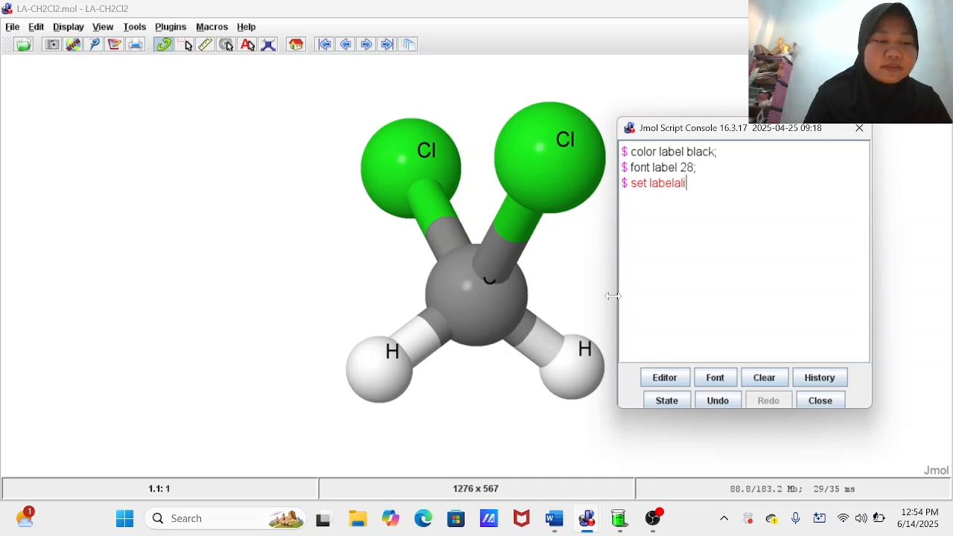
pyautogui.write('g')
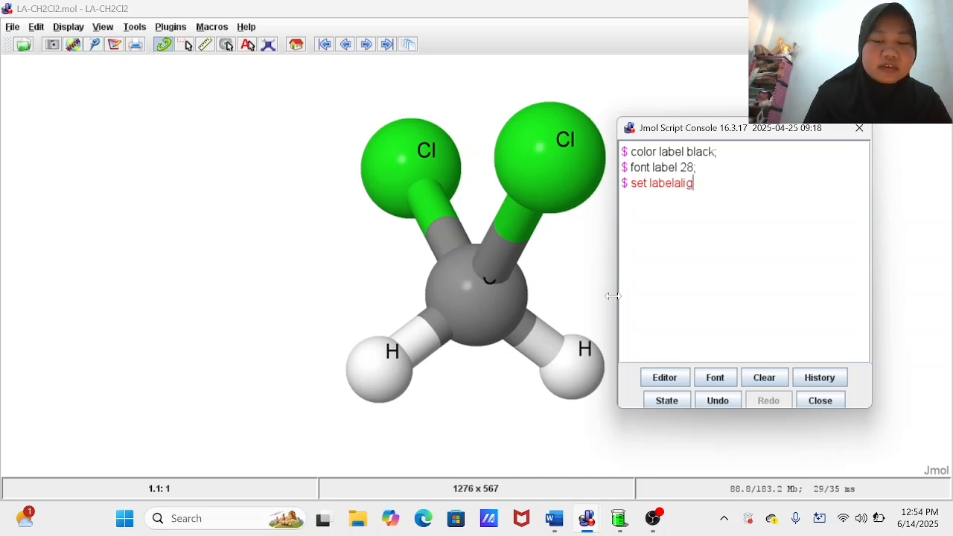
pyautogui.write('nmen')
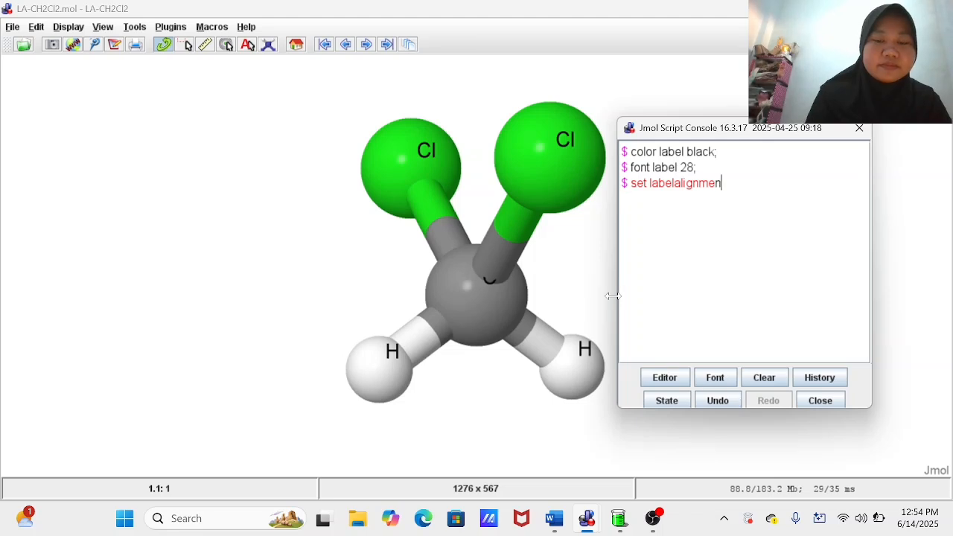
pyautogui.write('t')
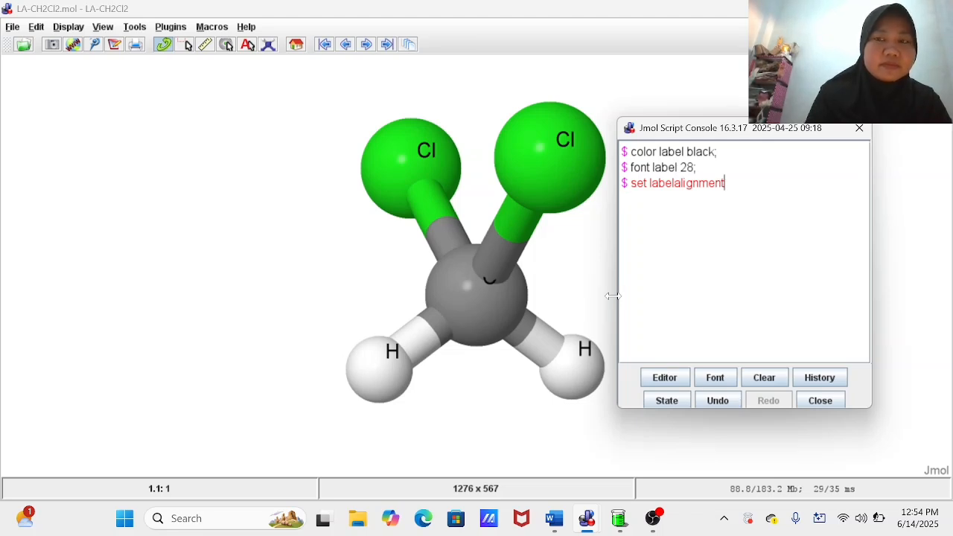
pyautogui.write(' cewnter')
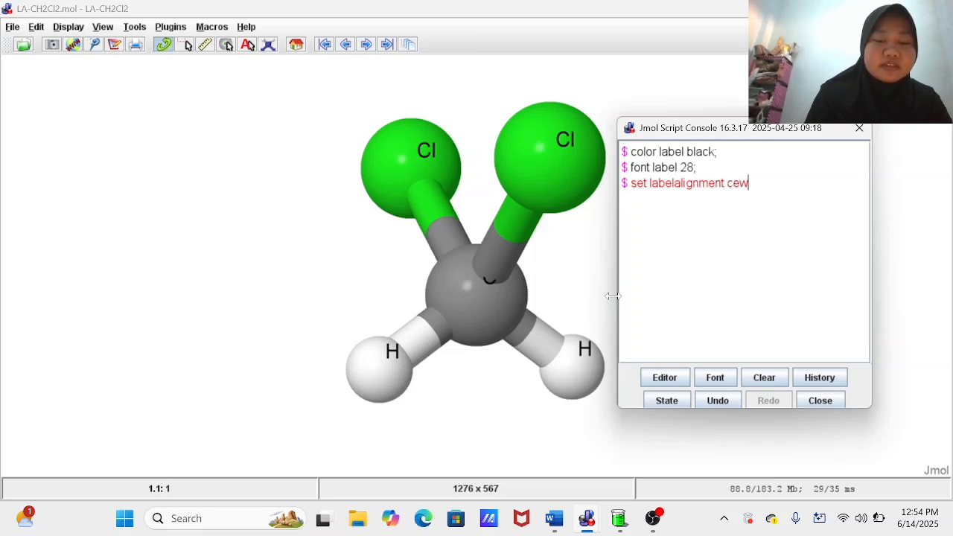
pyautogui.press('BackSpace')
pyautogui.press('BackSpace')
pyautogui.press('BackSpace')
pyautogui.press('BackSpace')
pyautogui.press('BackSpace')
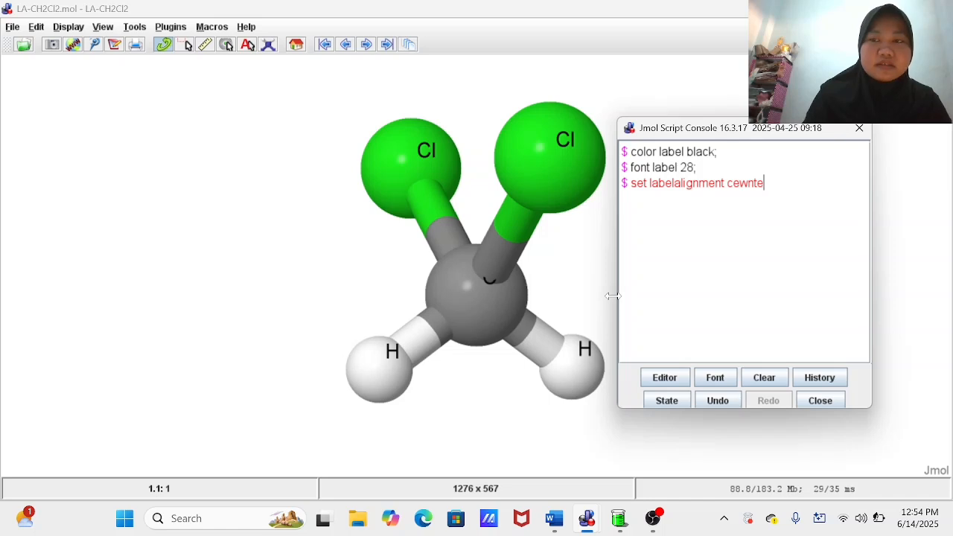
pyautogui.write('n')
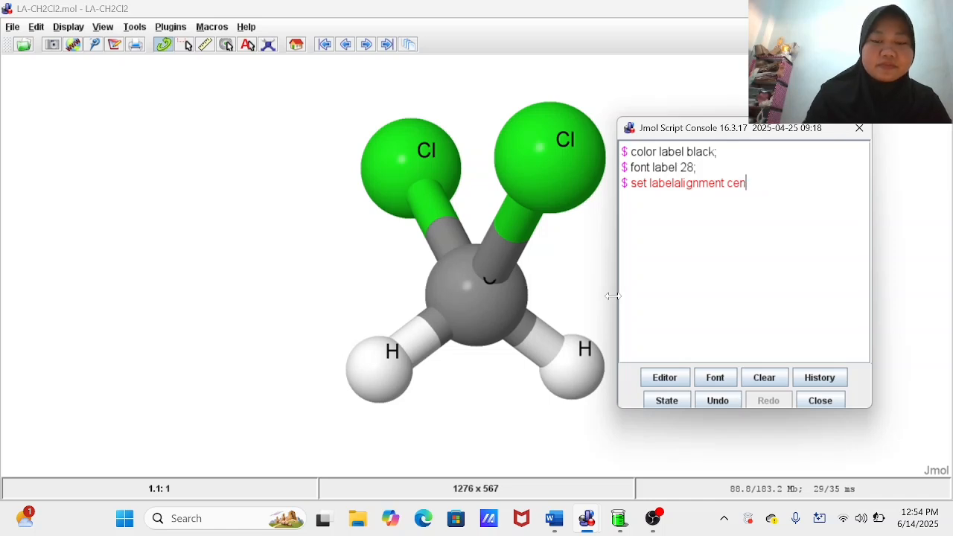
pyautogui.write('ter;')
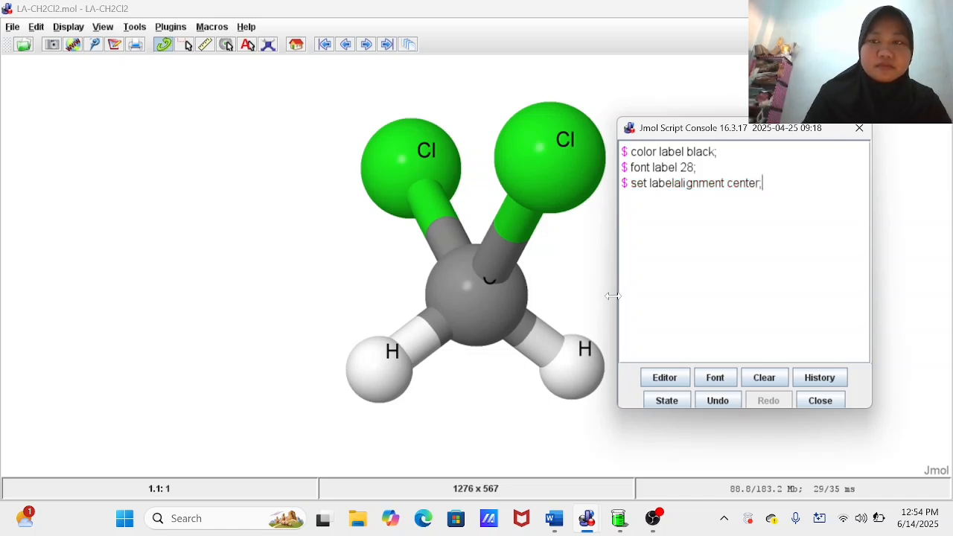
pyautogui.press('Return')
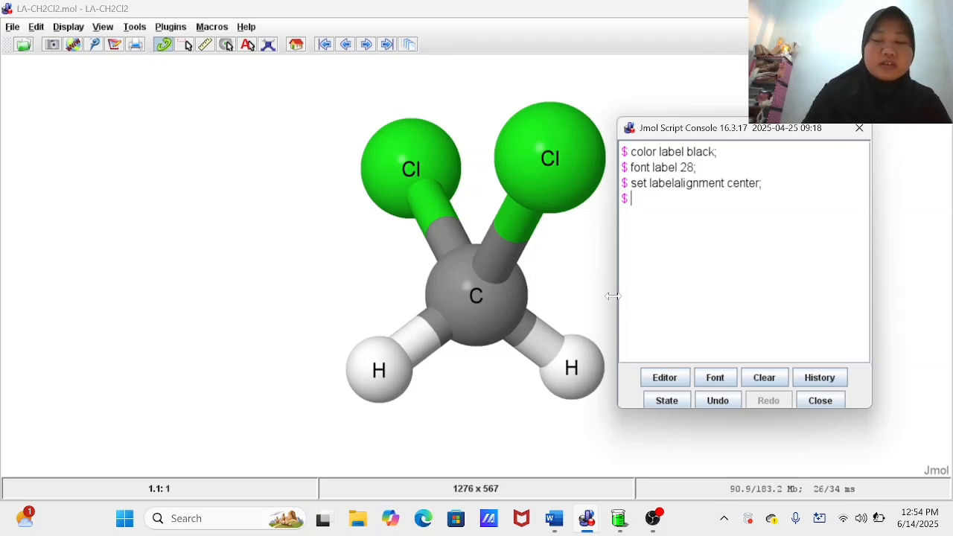
# Run the console command "polyhedra;" to draw a polyhedron around the central carbon atom.
pyautogui.write('polyh')
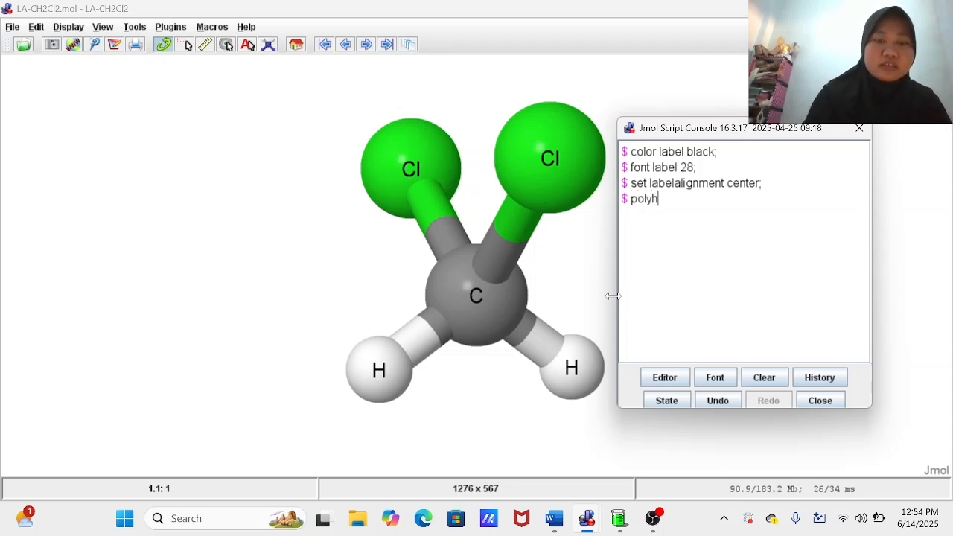
pyautogui.write('ed')
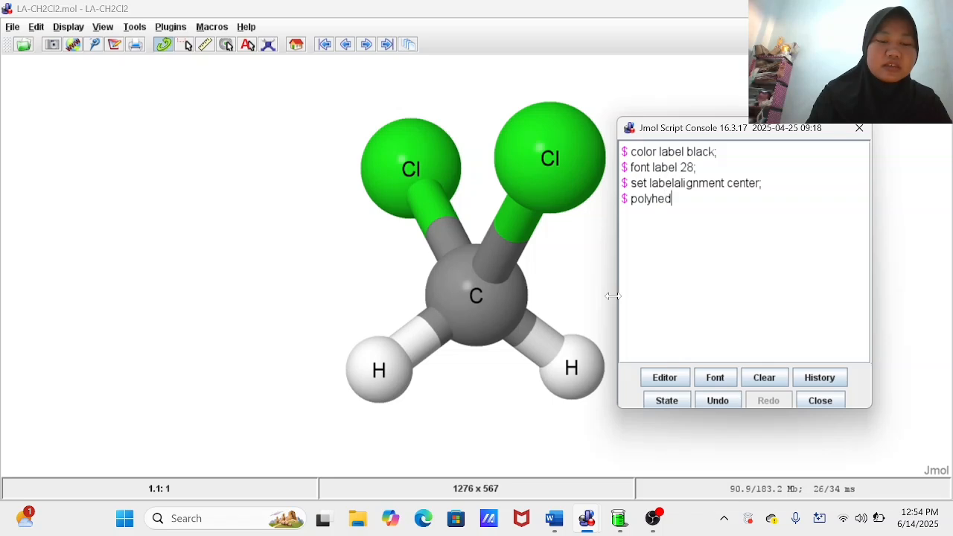
pyautogui.write('ra;')
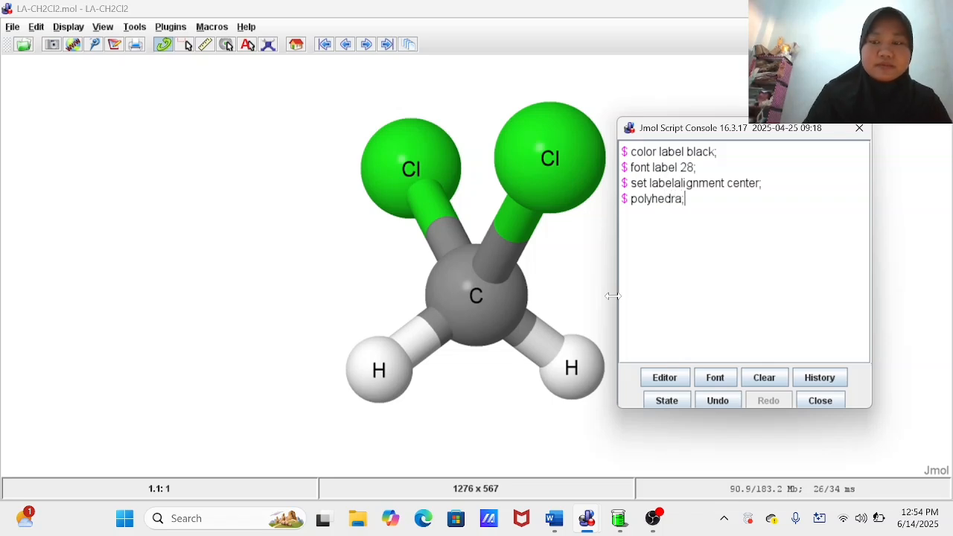
pyautogui.press('Return')
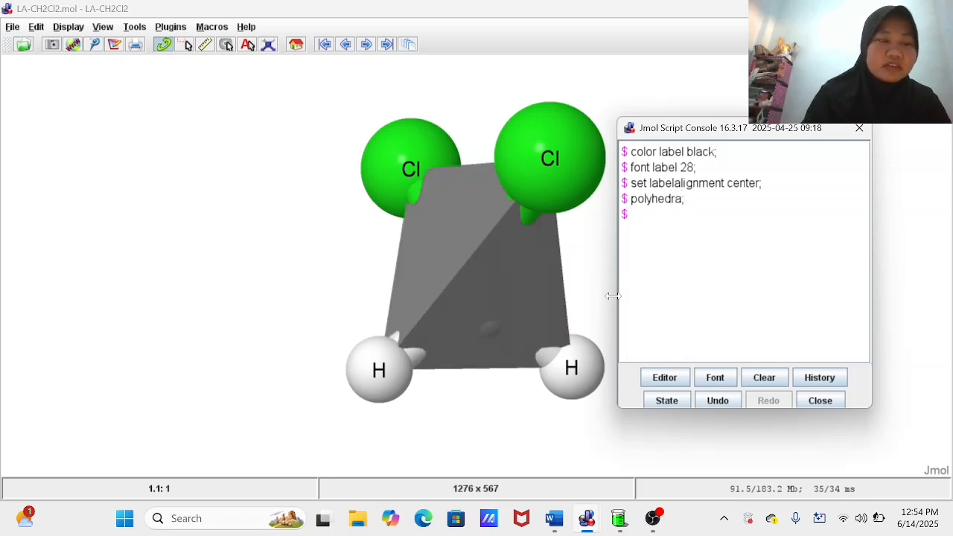
# Run the console command "polyhedra edges;" to outline the edges of the polyhedron.
pyautogui.write('p')
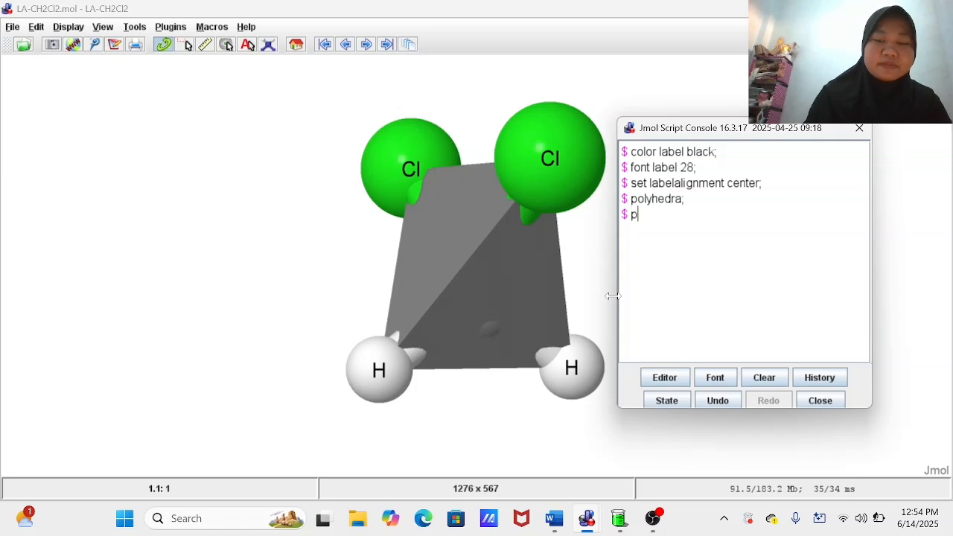
pyautogui.write('olyhedt')
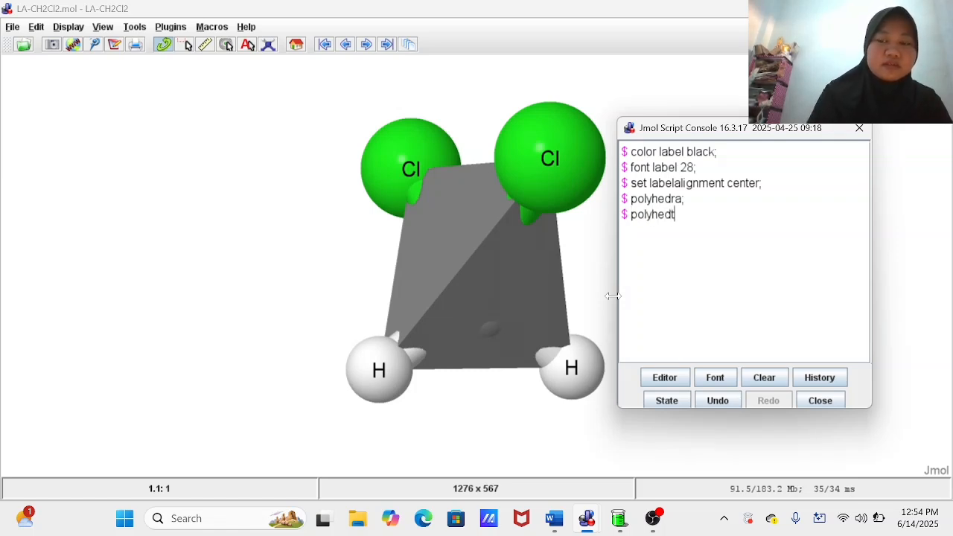
pyautogui.press('BackSpace')
pyautogui.write('ras')
pyautogui.press('BackSpace')
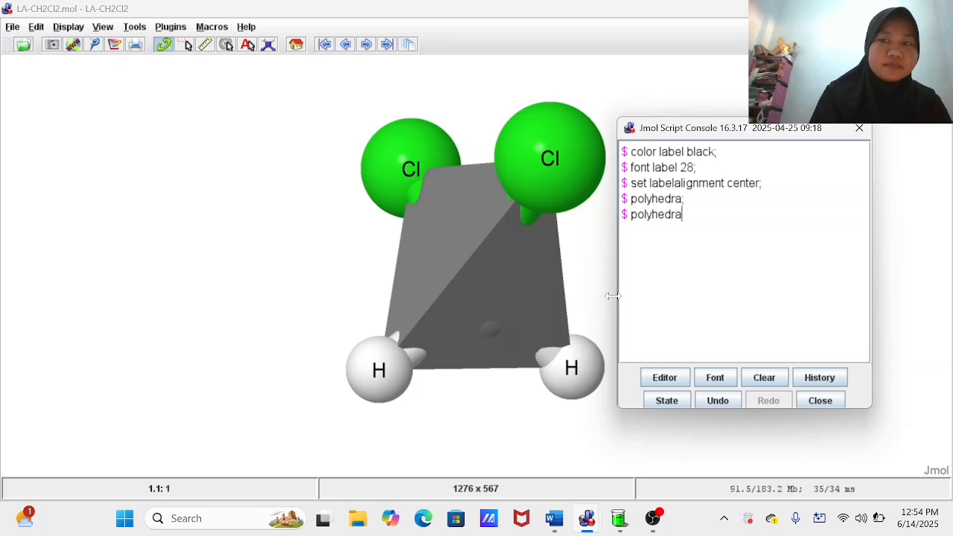
pyautogui.write('ed')
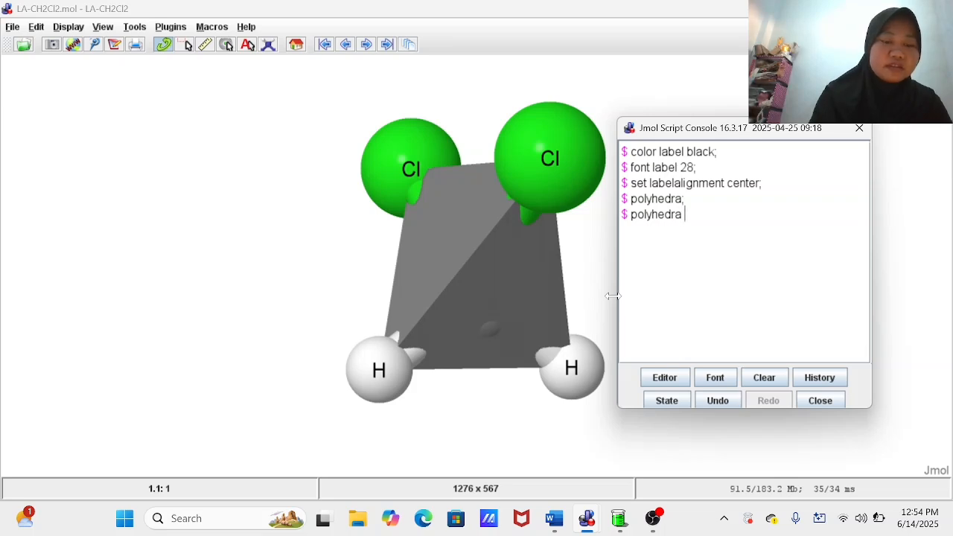
pyautogui.write('ges')
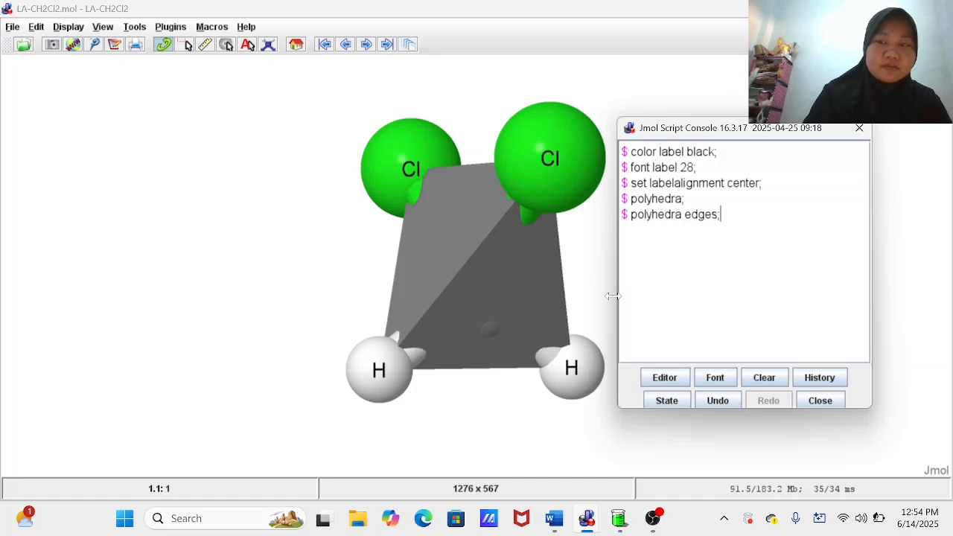
pyautogui.write(';')
pyautogui.press('Return')
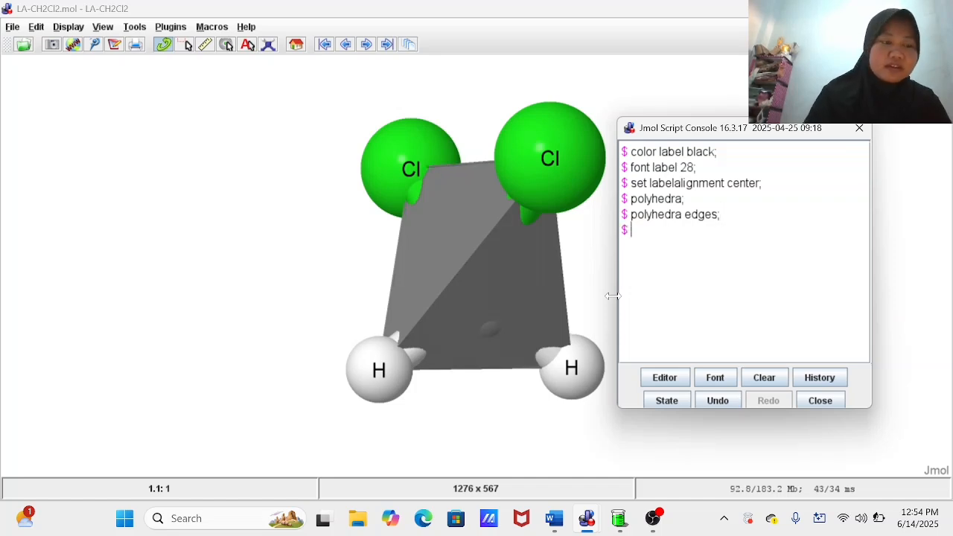
# Run the console command "color polyhedra translucent blue;" to make the polyhedron a see-through blue.
pyautogui.write('color')
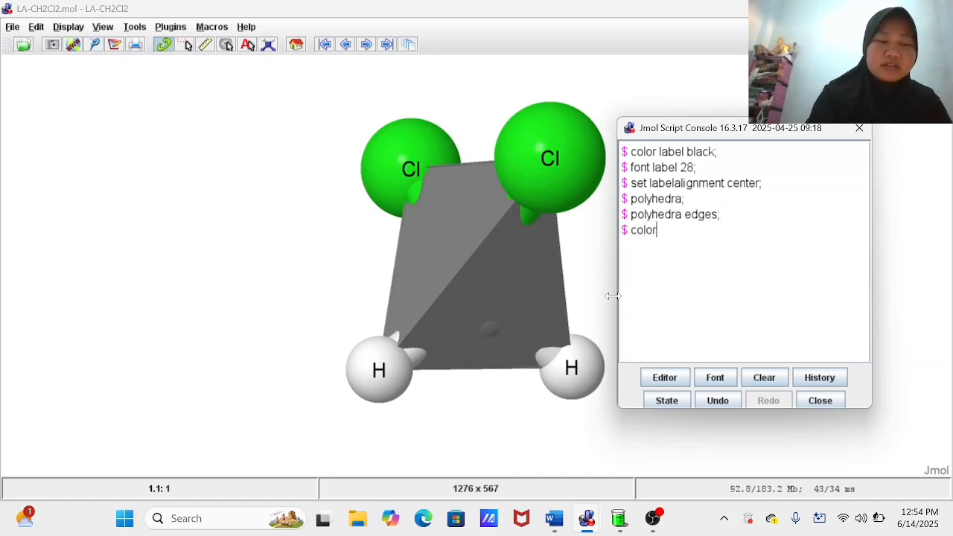
pyautogui.write(' pol')
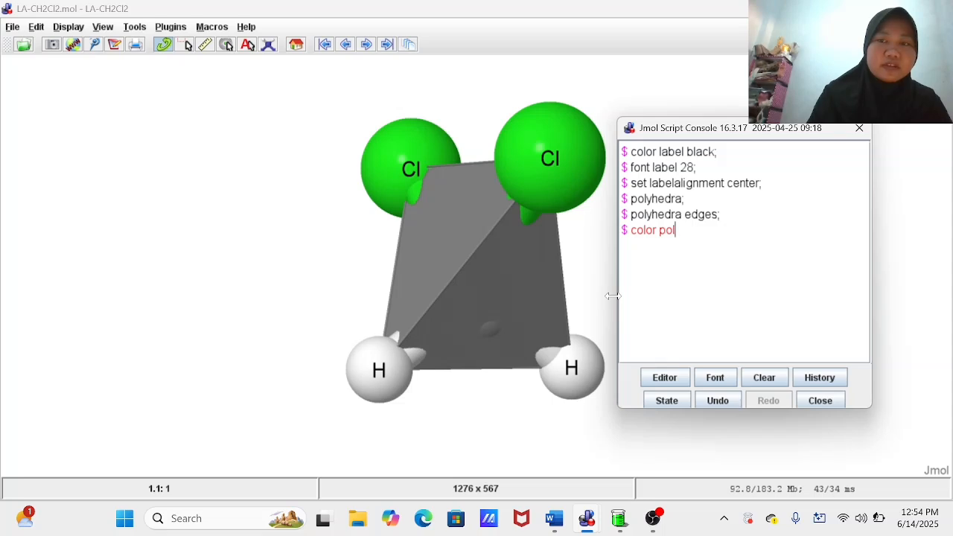
pyautogui.write('yhedra')
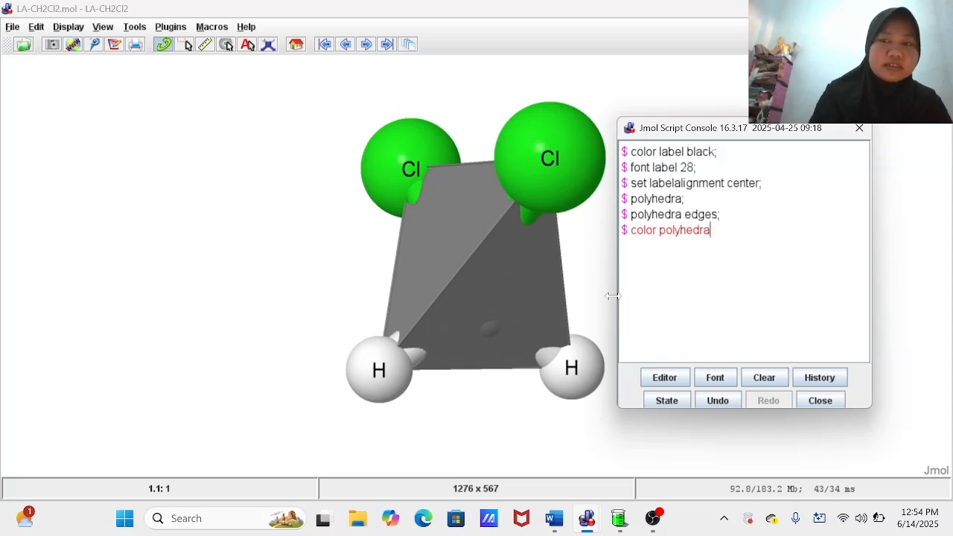
pyautogui.write(' tr')
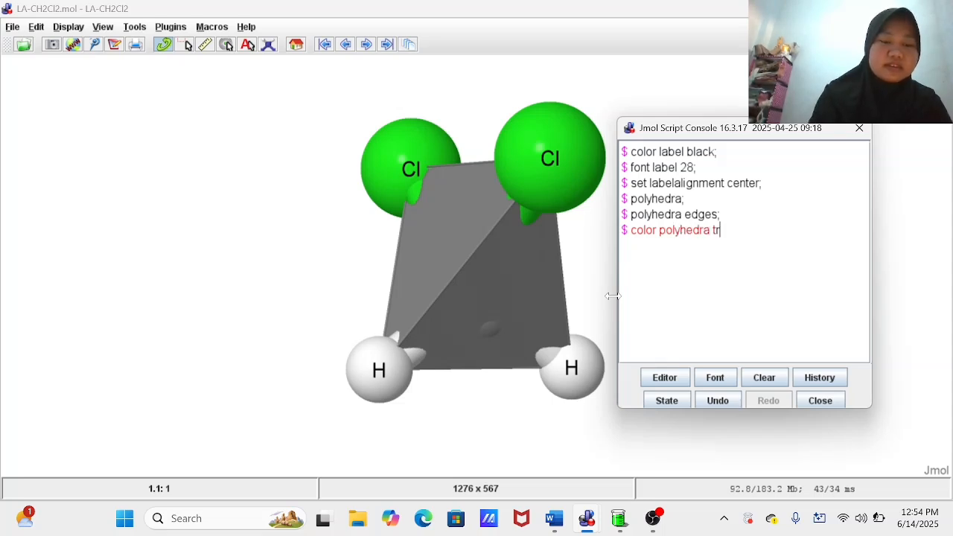
pyautogui.write('ans')
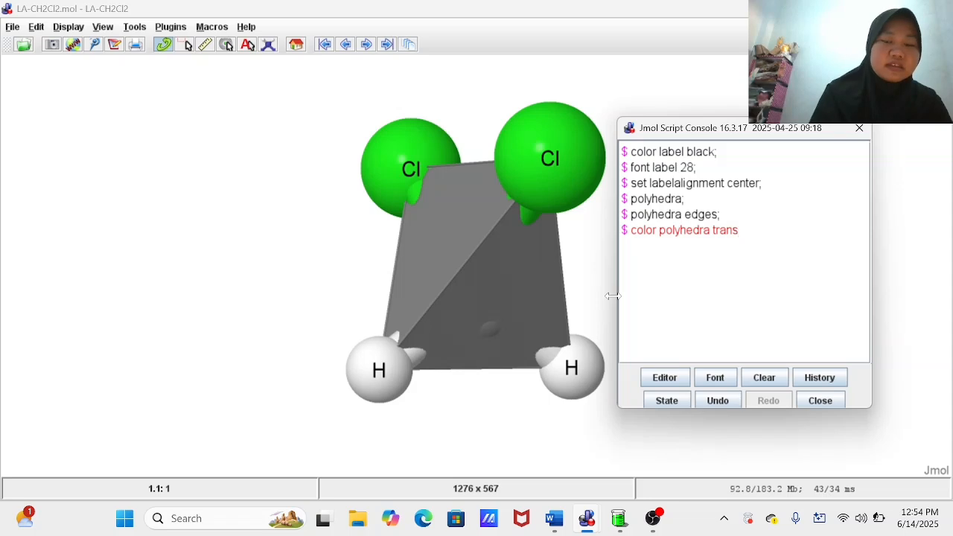
pyautogui.write('luce')
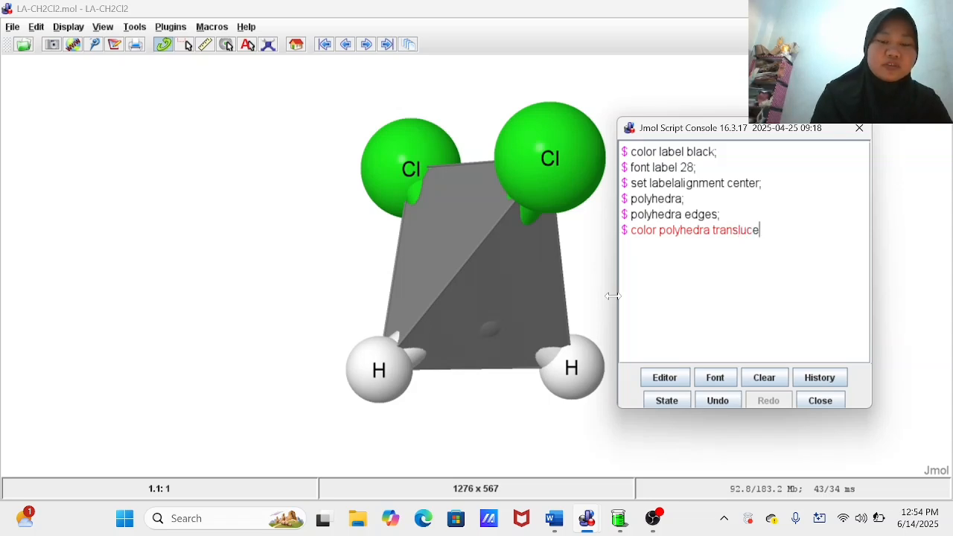
pyautogui.write('nt blue')
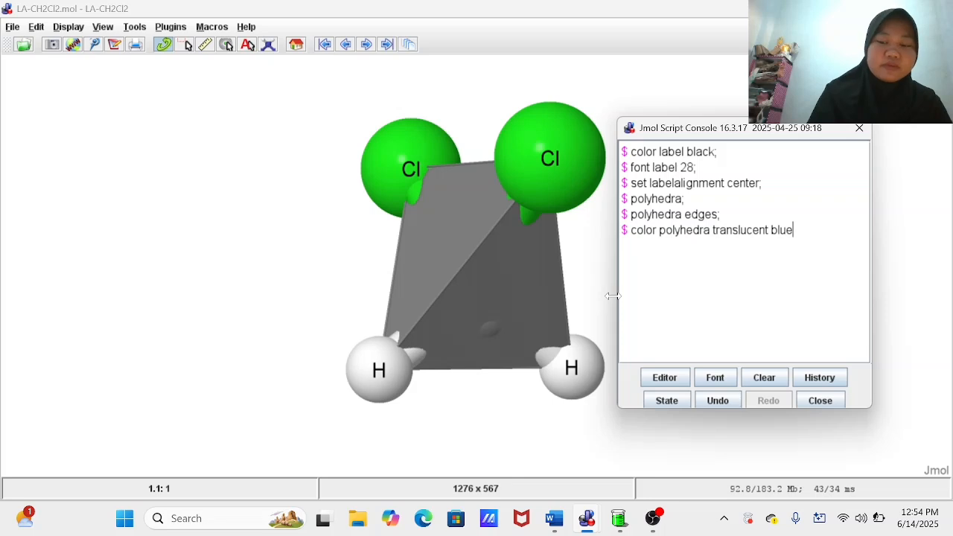
pyautogui.write(';')
pyautogui.press('Return')
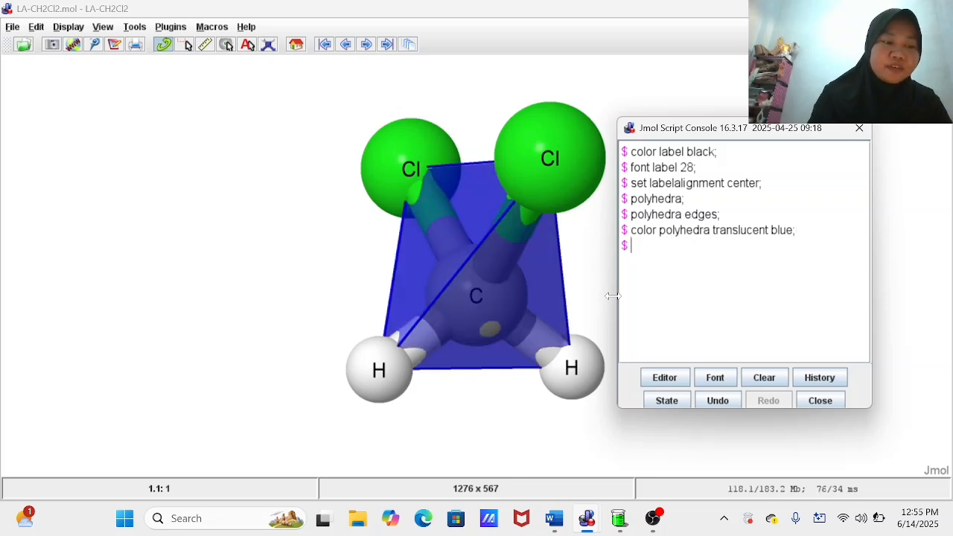
# Run the console command "color label yellow" to recolor the element labels yellow.
pyautogui.write('colo')
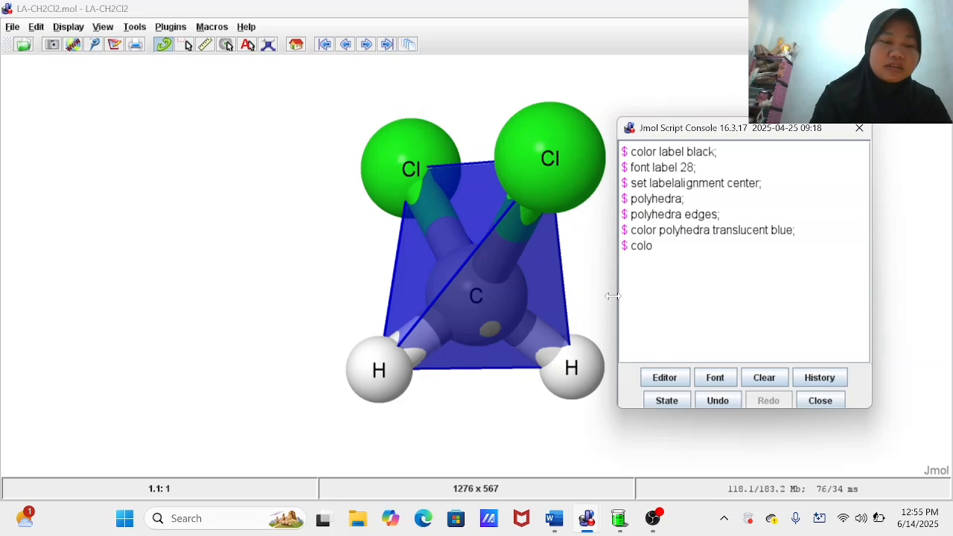
pyautogui.write('r labe')
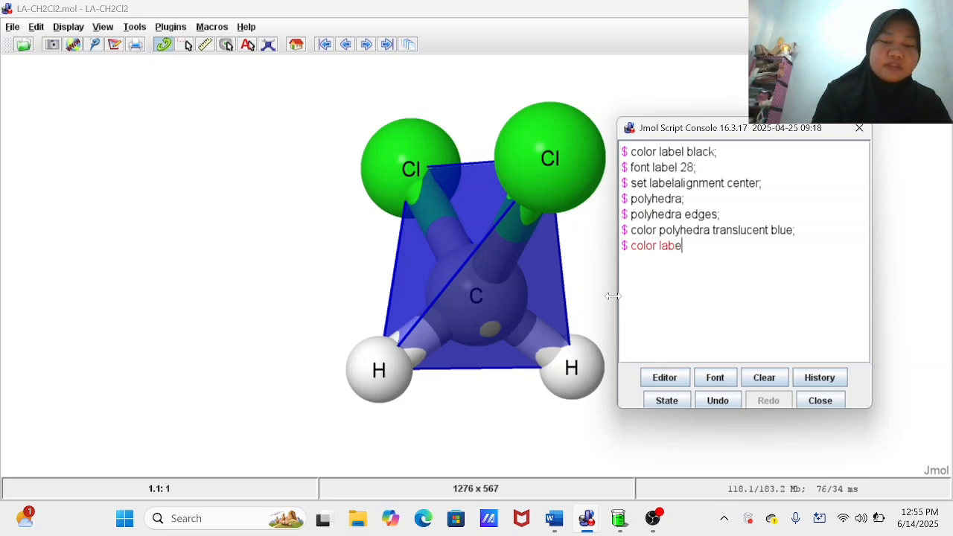
pyautogui.write('l yell')
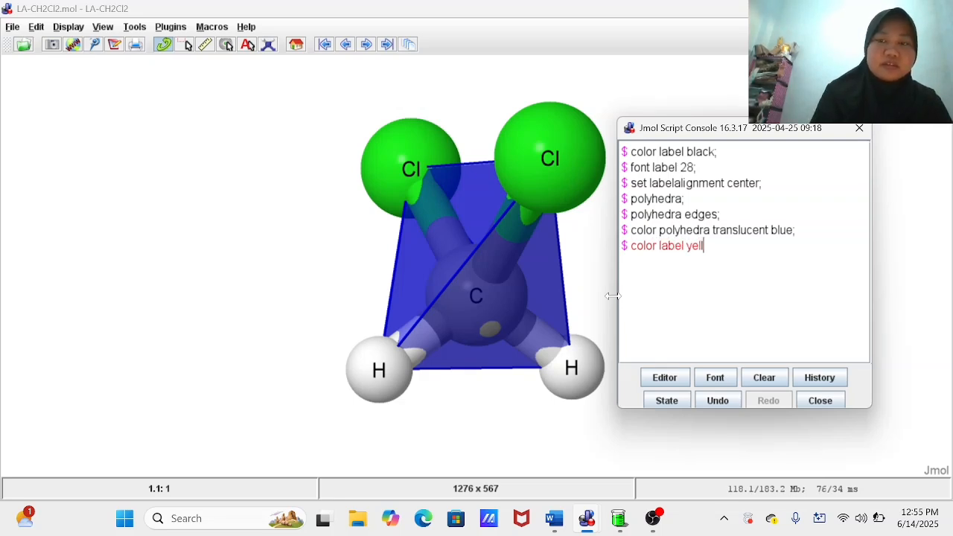
pyautogui.write('ow')
pyautogui.press('Return')
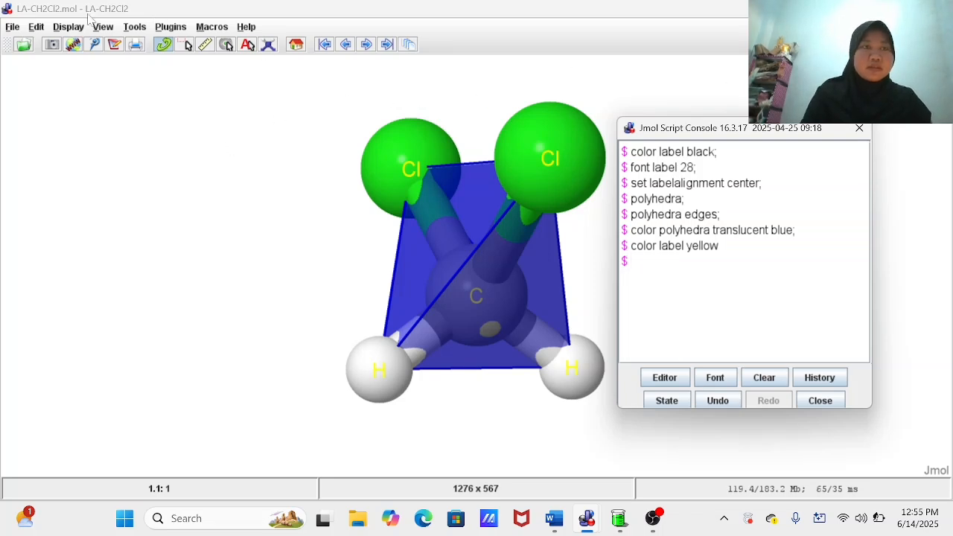
# View the molecule's flat structure in the 2-D Editor and close the editor.
pyautogui.click(65, 26)
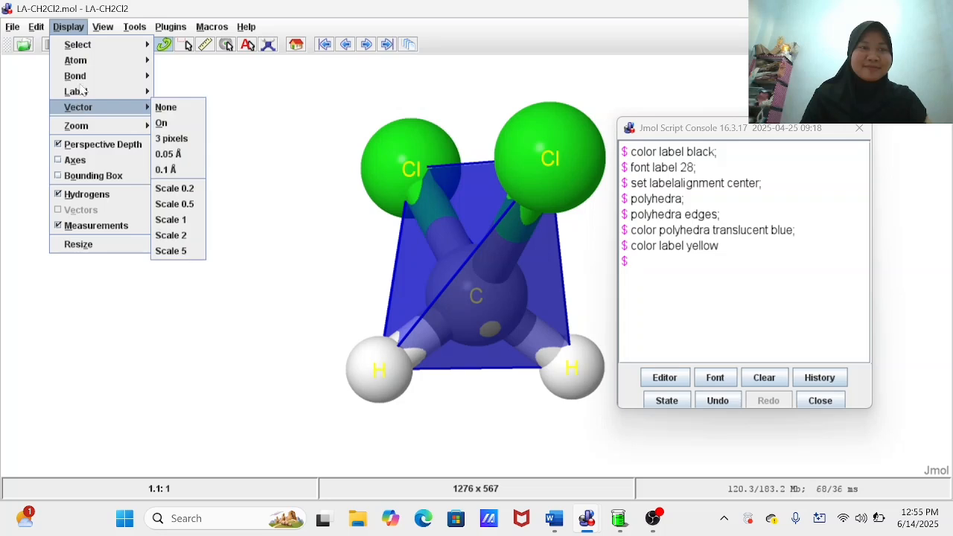
pyautogui.moveTo(95, 32)
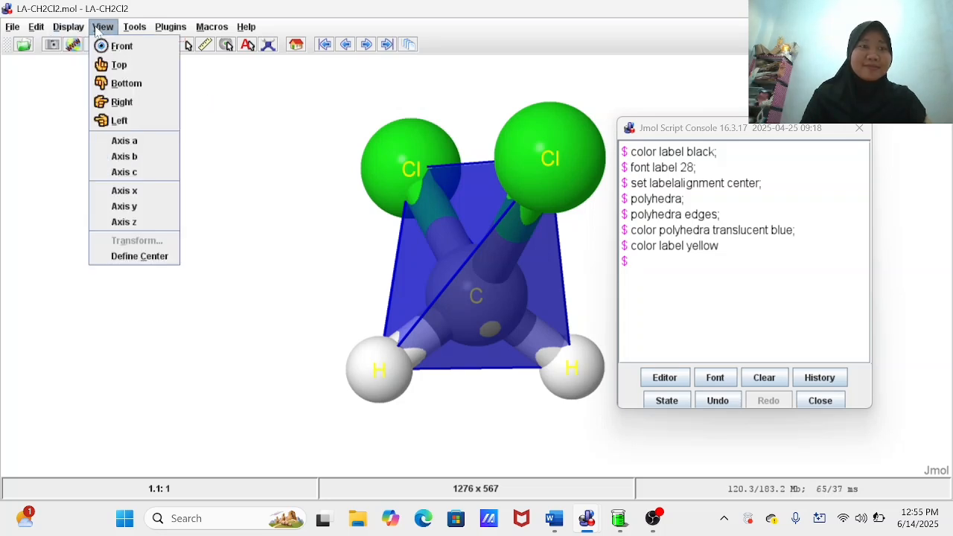
pyautogui.moveTo(134, 31)
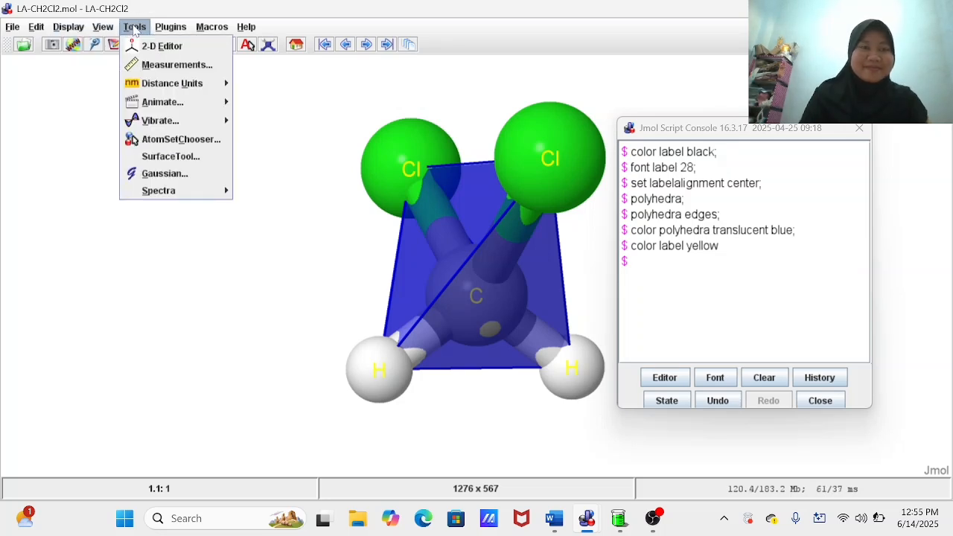
pyautogui.moveTo(170, 29)
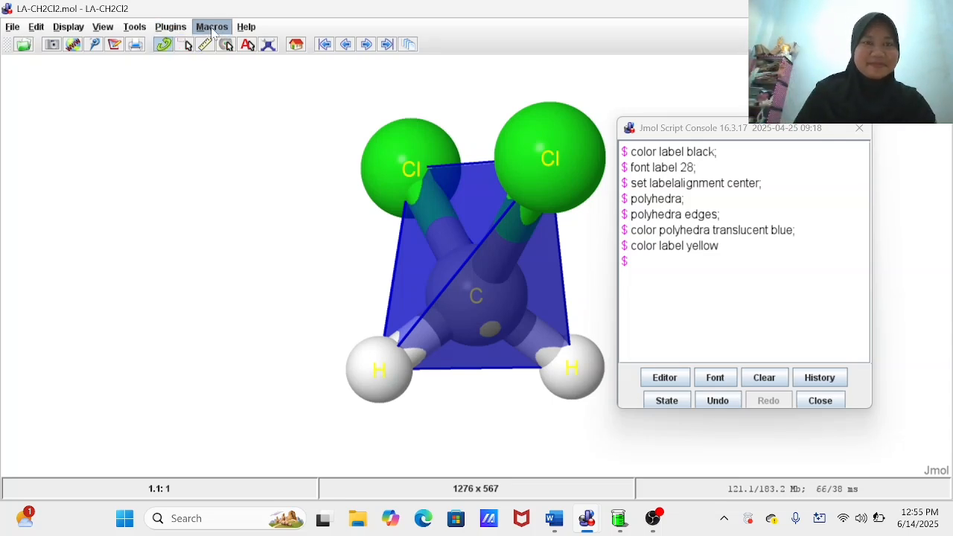
pyautogui.moveTo(247, 30)
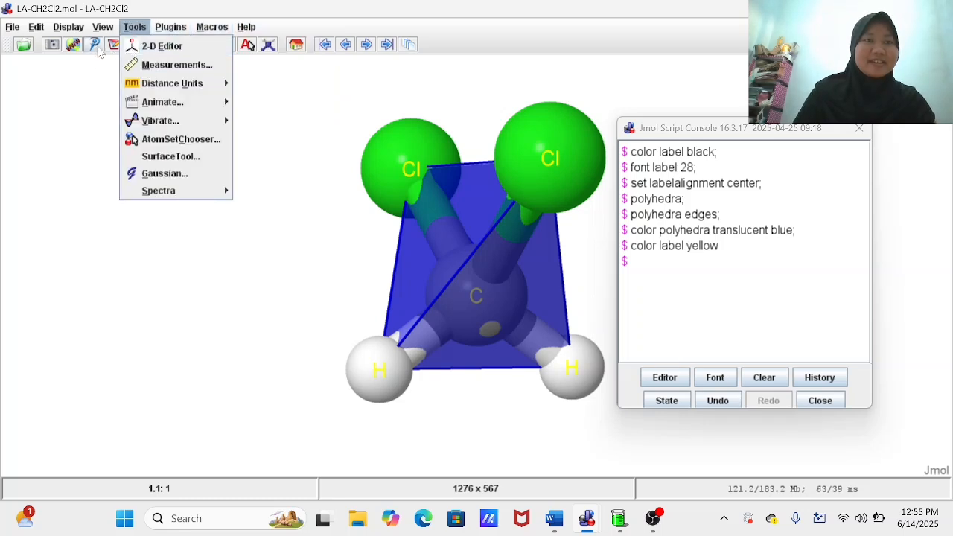
pyautogui.click(159, 48)
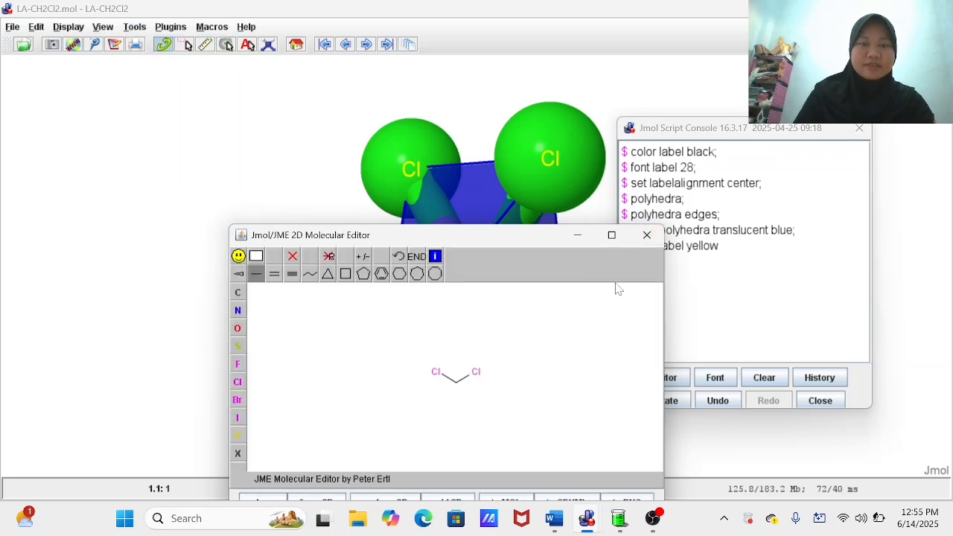
pyautogui.click(646, 235)
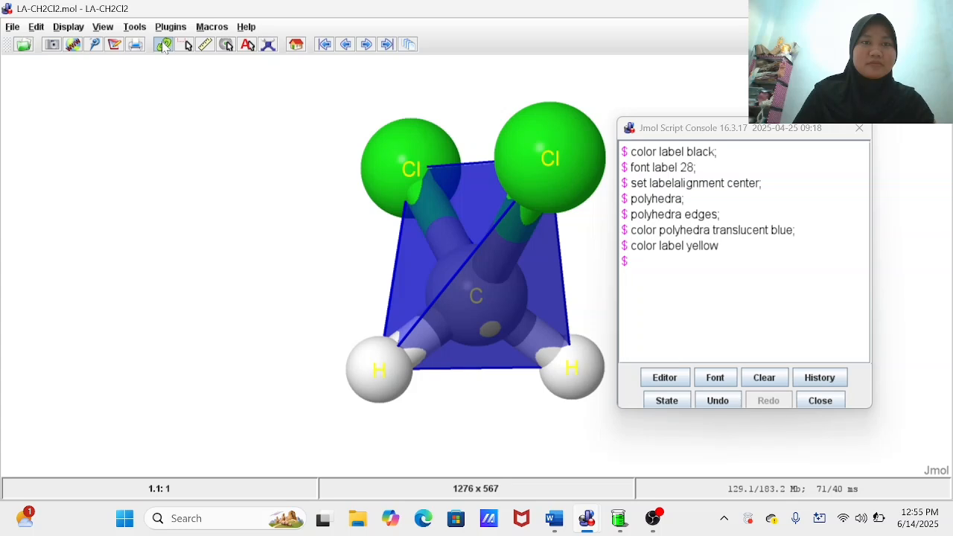
# Turn on model kit mode and look through its bond editing options.
pyautogui.click(267, 48)
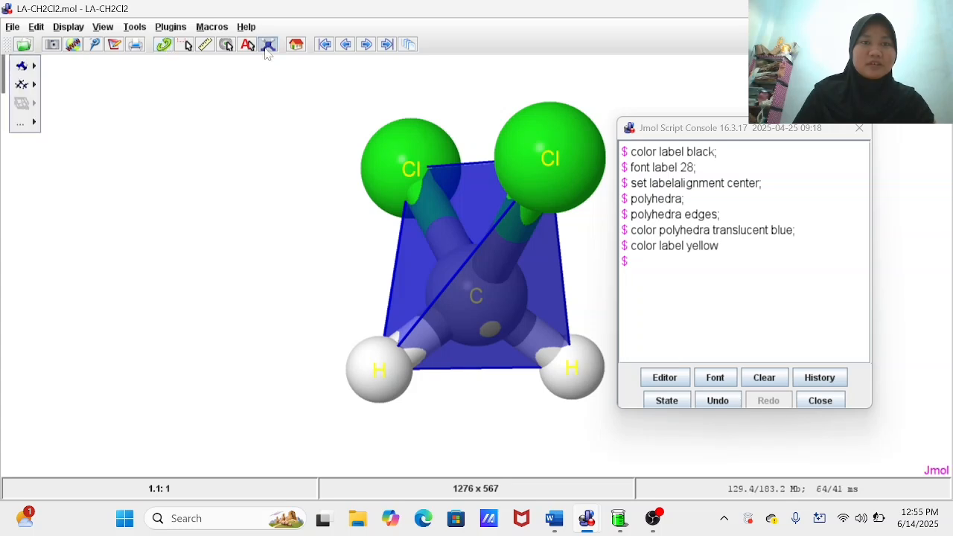
pyautogui.moveTo(32, 68)
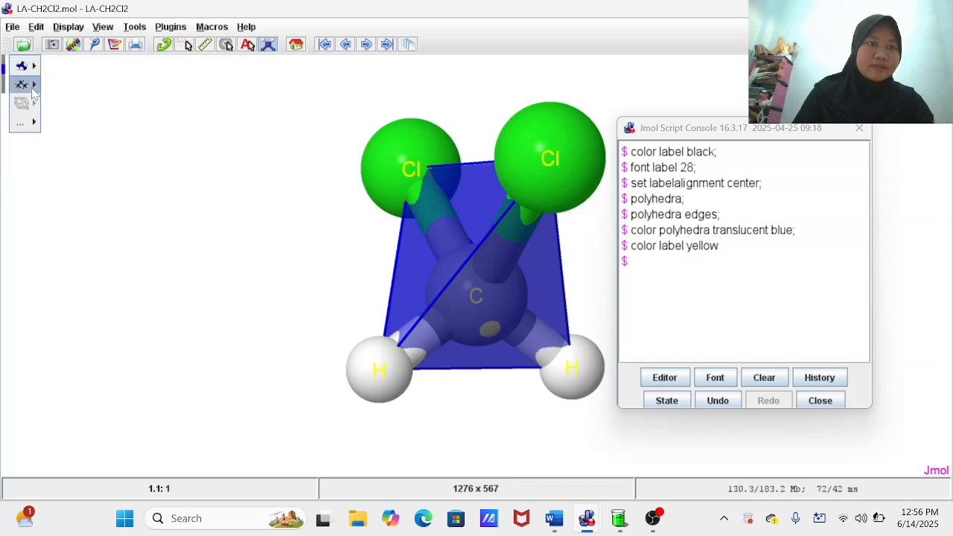
pyautogui.moveTo(33, 88)
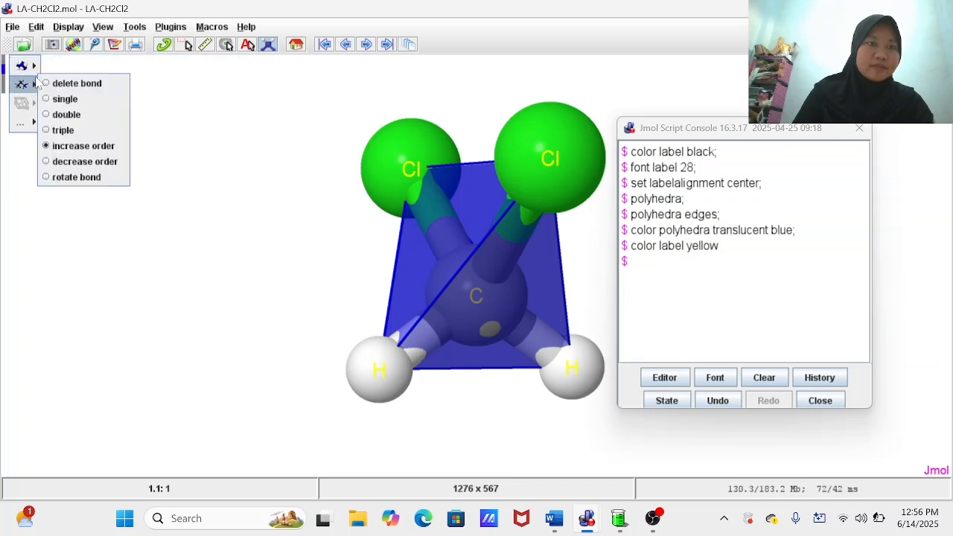
pyautogui.click(47, 118)
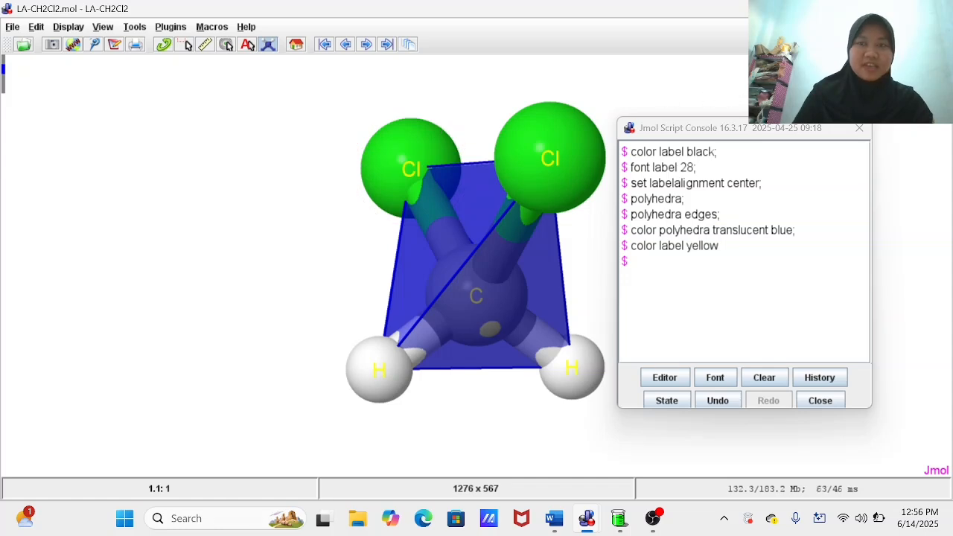
# Close the script console and look through the model kit's general commands, such as add hydrogens and save file.
pyautogui.click(861, 129)
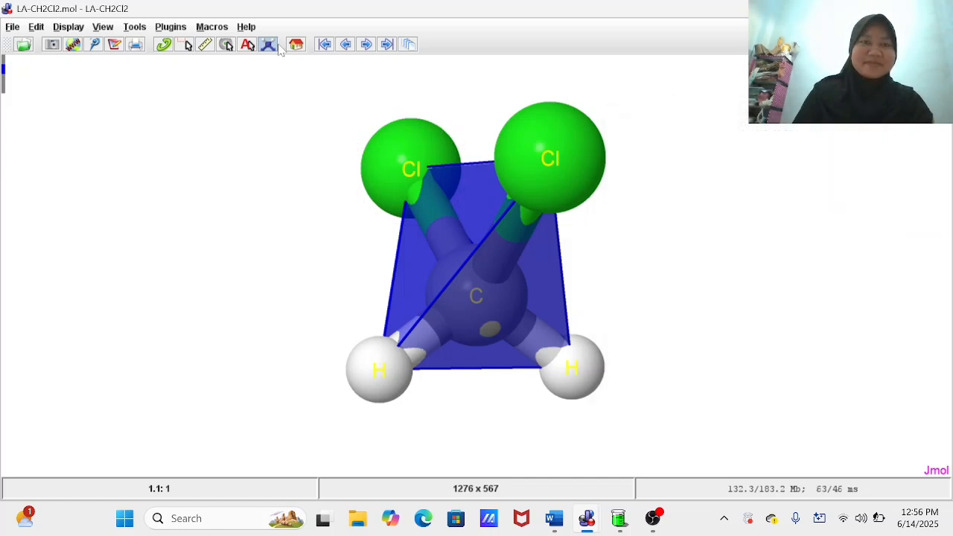
pyautogui.click(271, 46)
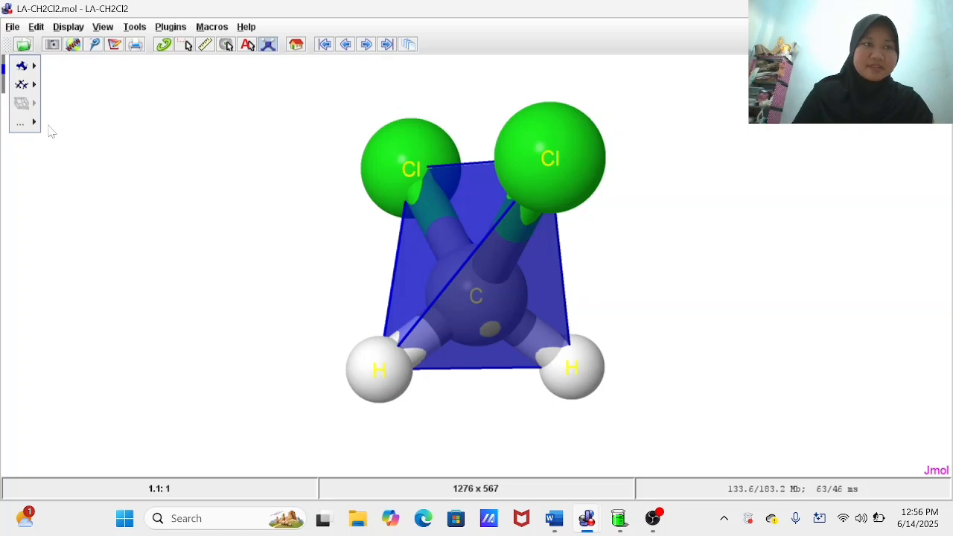
pyautogui.moveTo(35, 123)
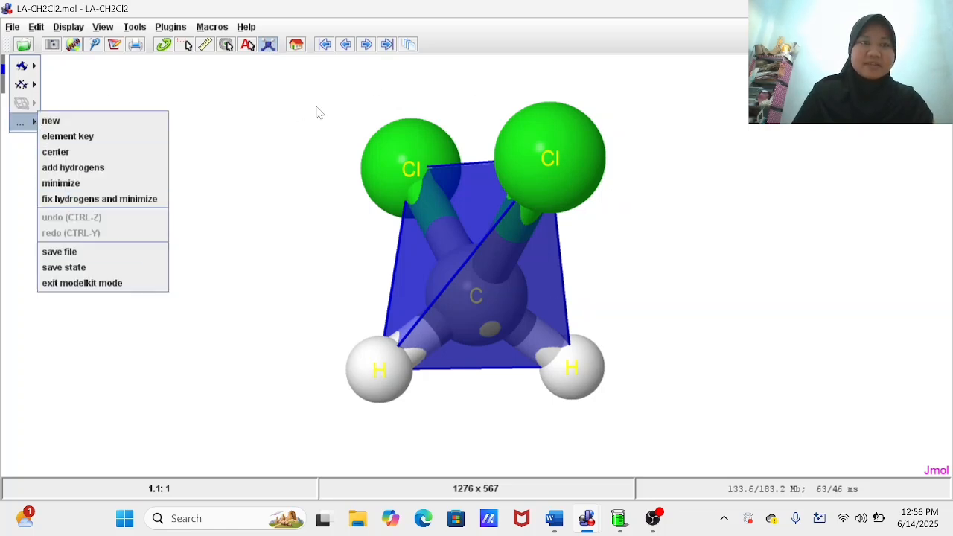
pyautogui.click(336, 127)
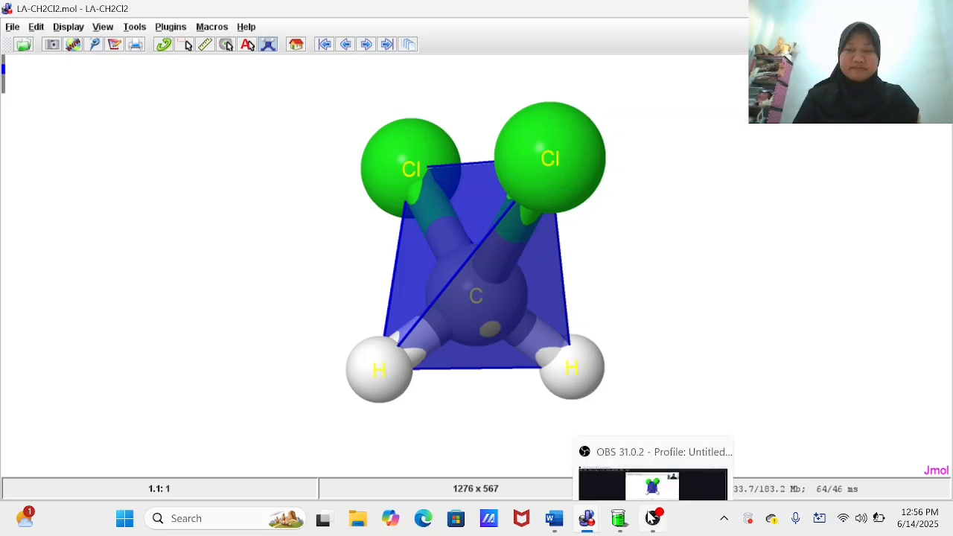
pyautogui.click(653, 518)
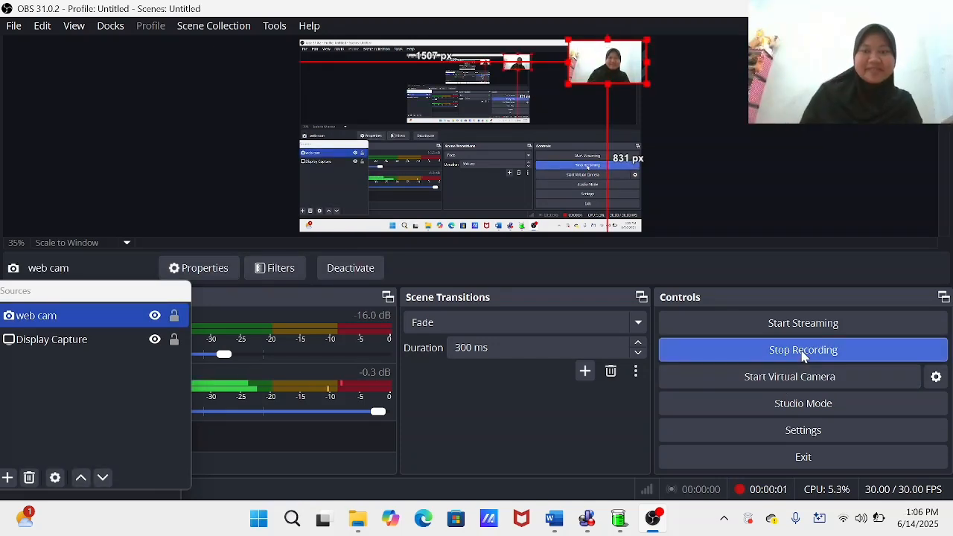
# Switch to HyperChem and place a carbon atom with four hydrogen atoms around it: above, below and on either side.
pyautogui.click(617, 527)
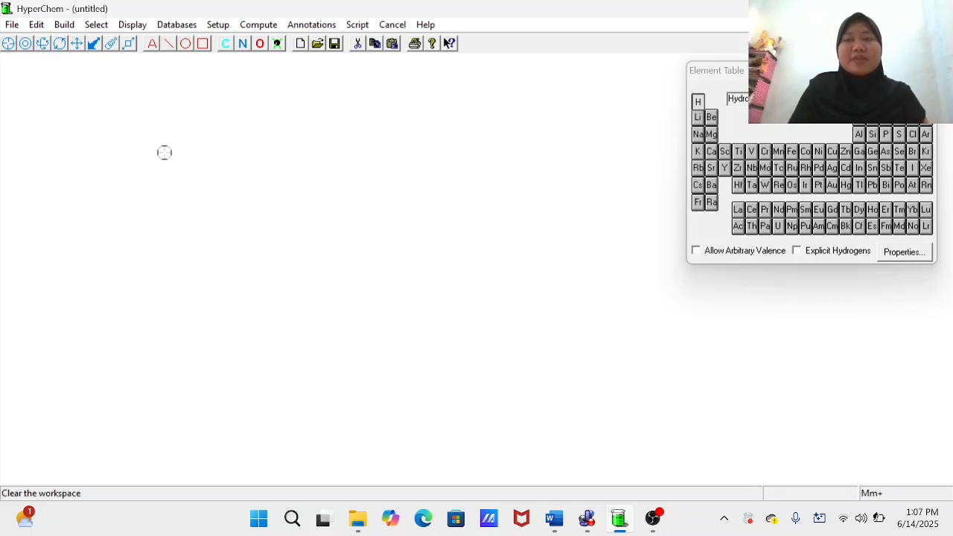
pyautogui.click(875, 125)
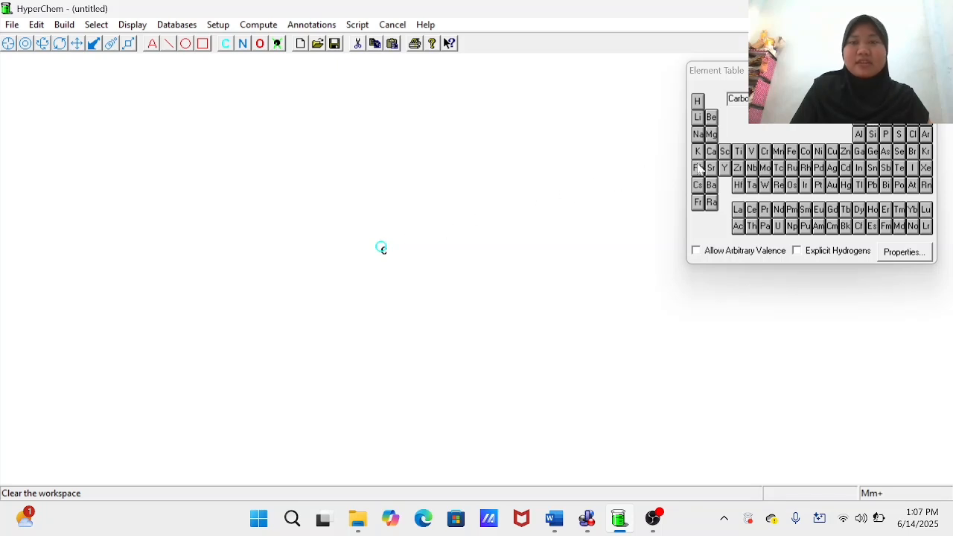
pyautogui.click(698, 101)
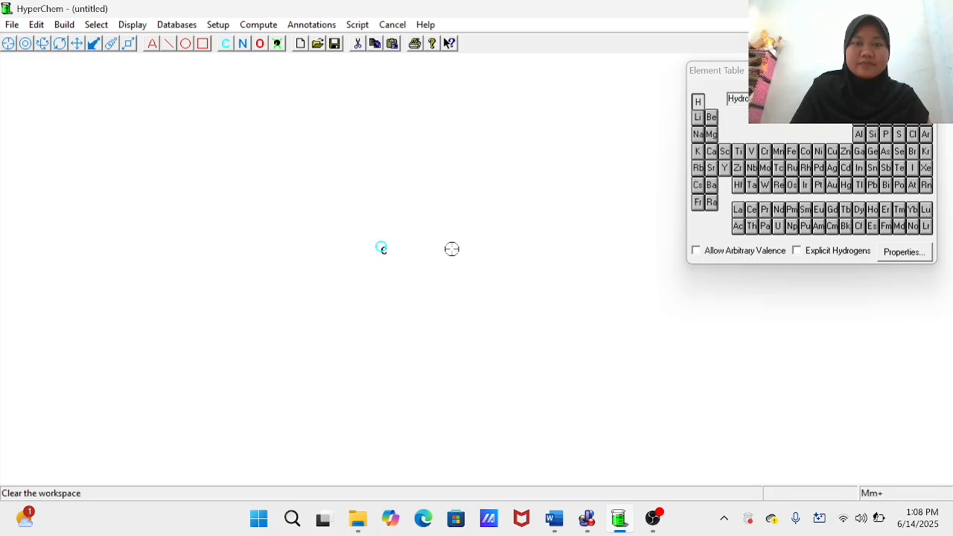
pyautogui.click(456, 253)
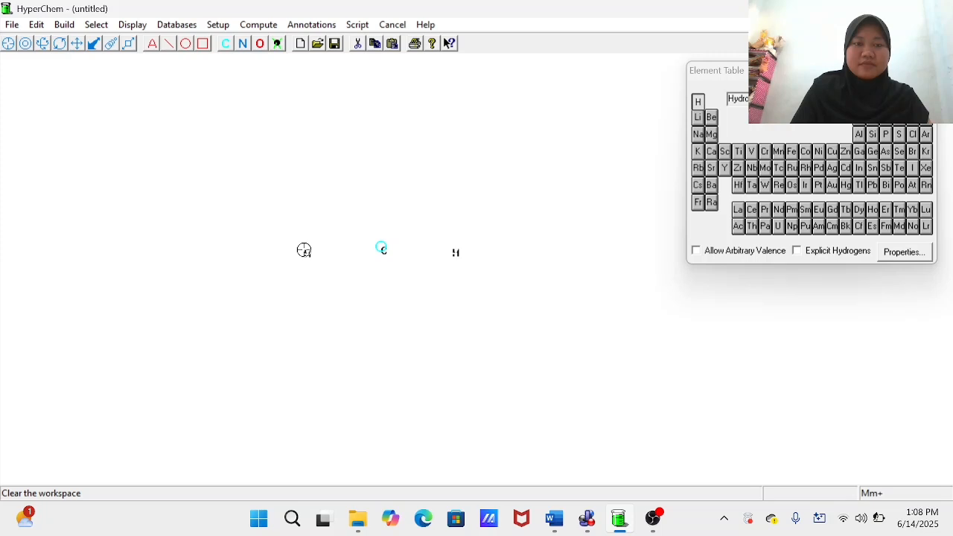
pyautogui.click(383, 294)
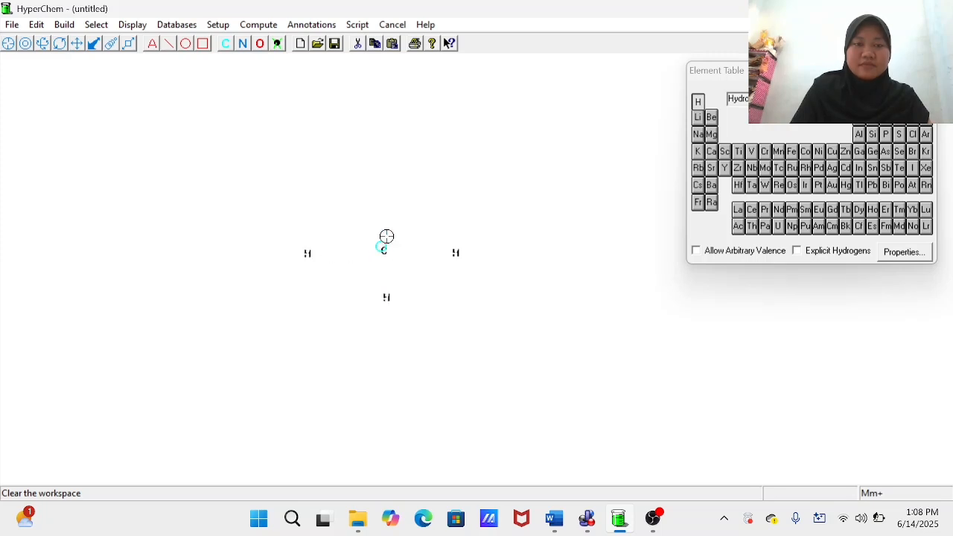
pyautogui.click(384, 206)
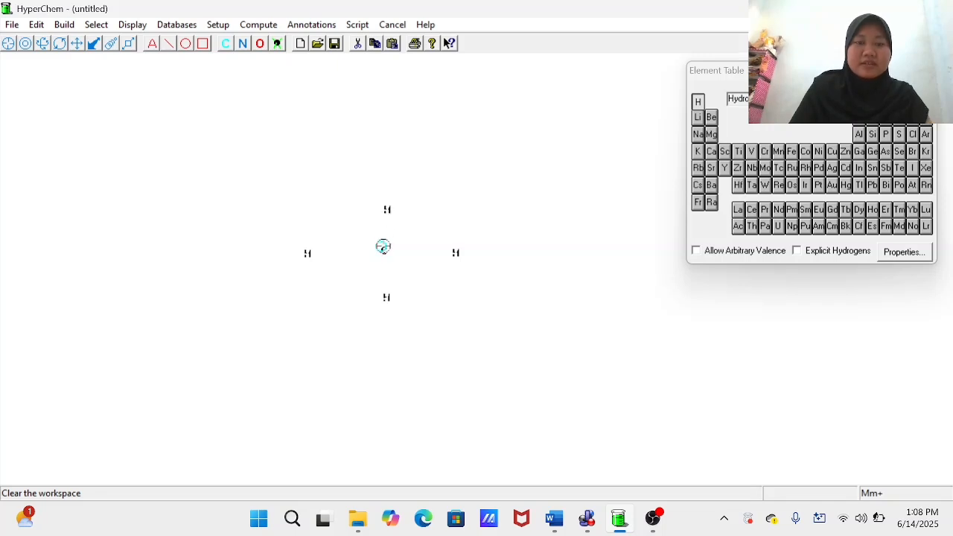
# Draw bonds from the carbon to the surrounding hydrogens and convert the drawing into a 3D model.
pyautogui.moveTo(383, 246); pyautogui.dragTo(383, 216)
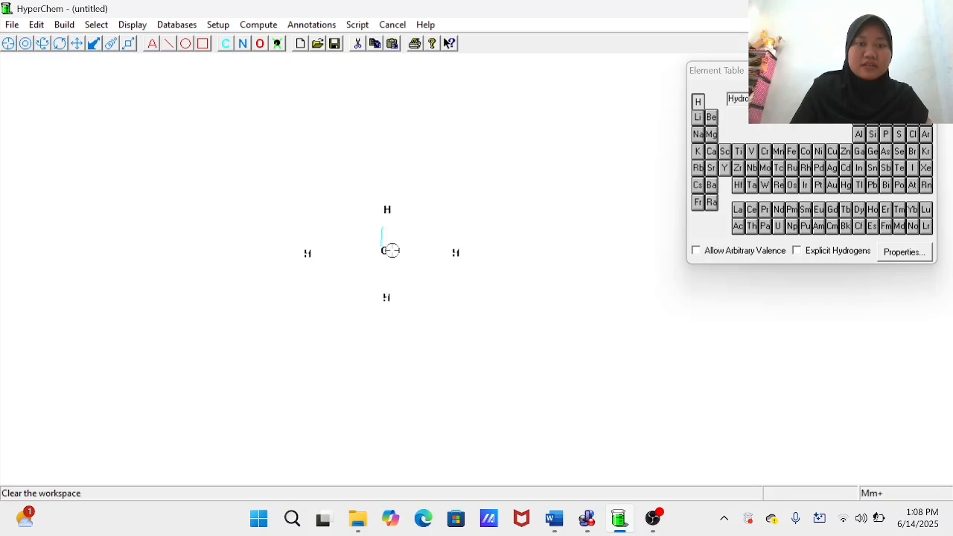
pyautogui.moveTo(388, 249); pyautogui.dragTo(444, 250)
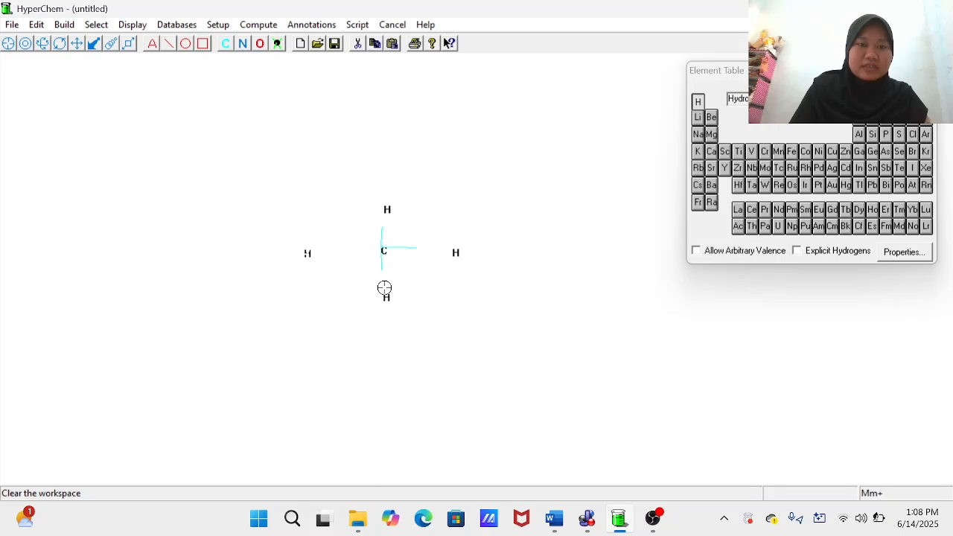
pyautogui.moveTo(378, 252); pyautogui.dragTo(346, 251)
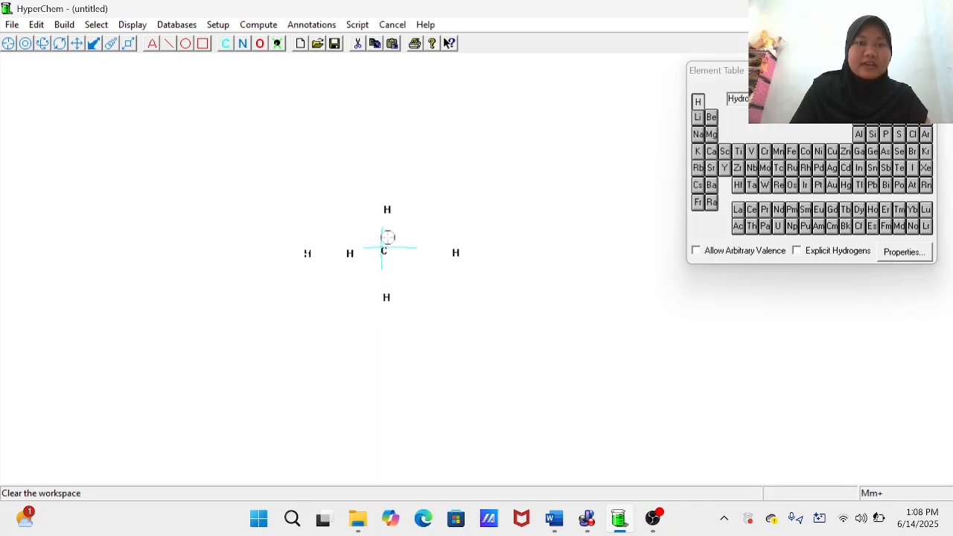
pyautogui.click(277, 43)
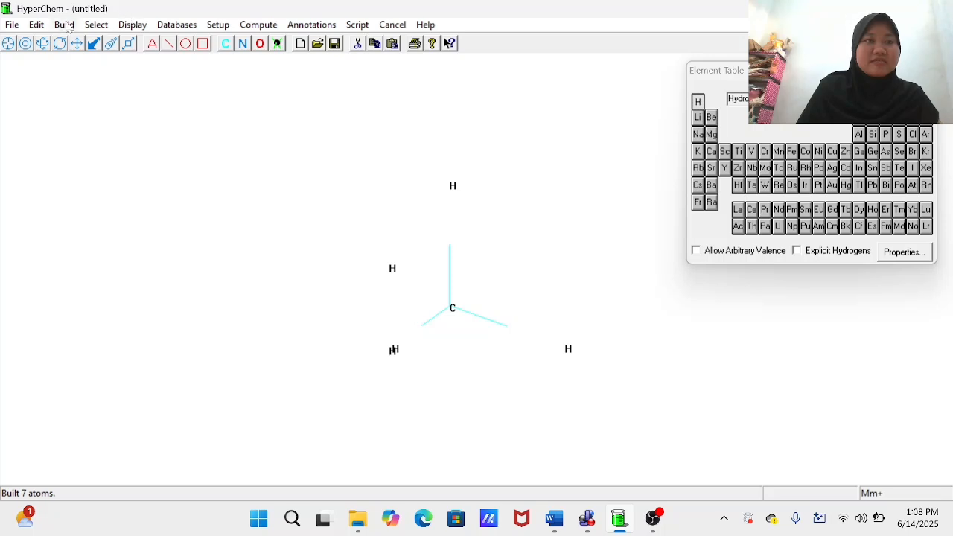
pyautogui.click(16, 27)
pyautogui.moveTo(65, 28)
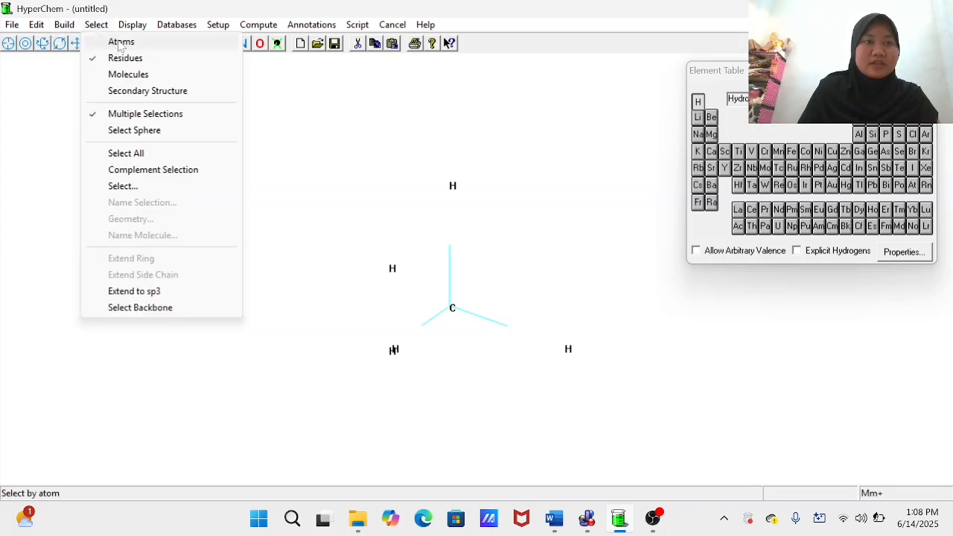
pyautogui.moveTo(128, 27)
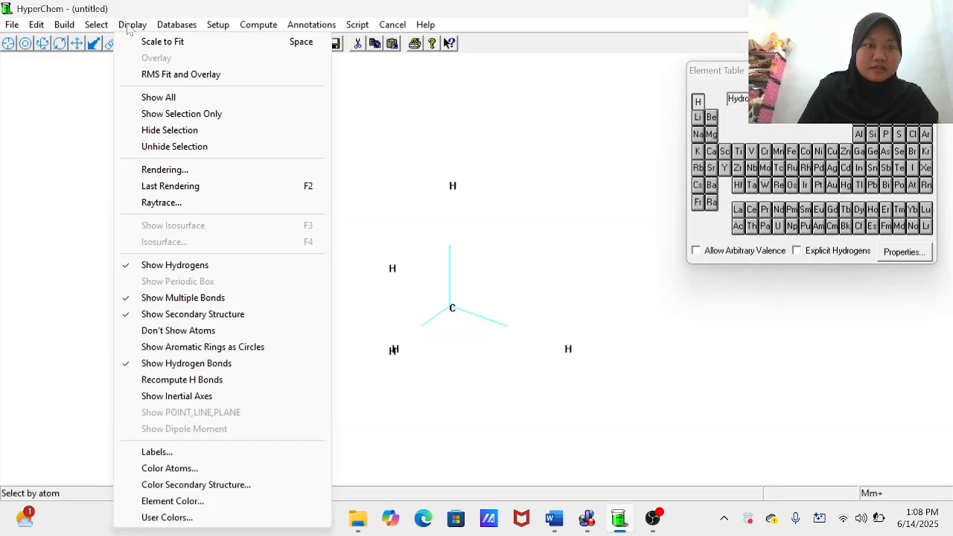
pyautogui.moveTo(167, 28)
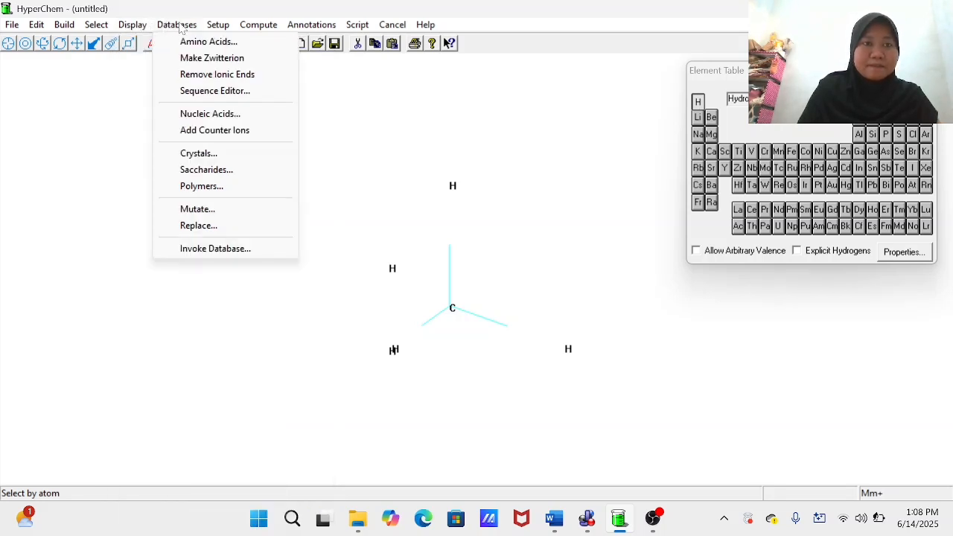
pyautogui.moveTo(215, 27)
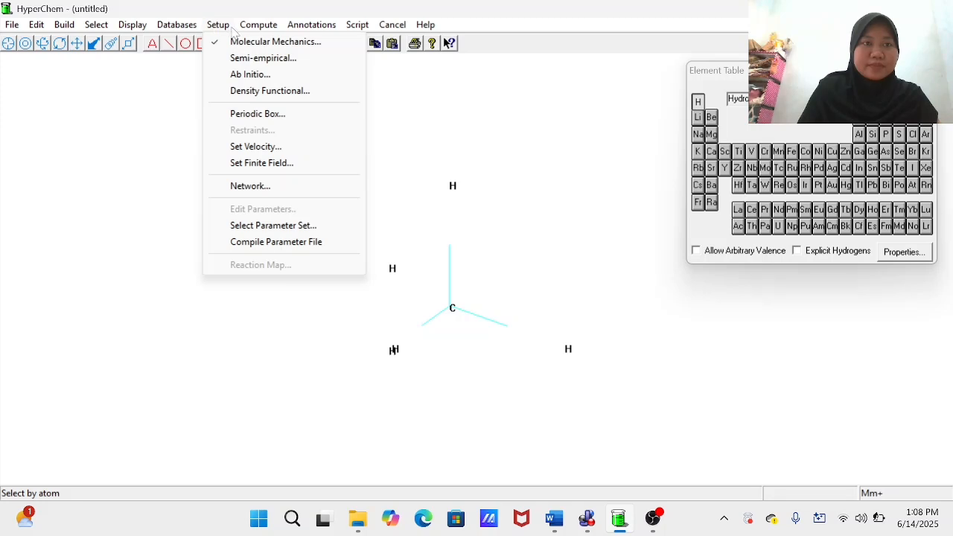
pyautogui.moveTo(251, 32)
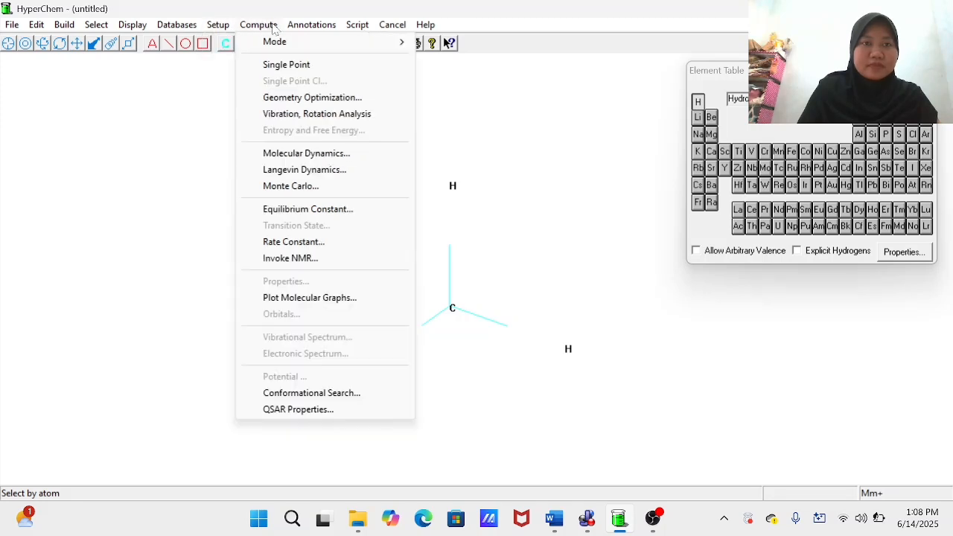
# Run a molecular mechanics geometry optimization with Polak-Ribiere, RMS gradient 0.1 and 105 maximum cycles, in vacuo.
pyautogui.click(273, 28)
pyautogui.click(260, 28)
pyautogui.click(304, 98)
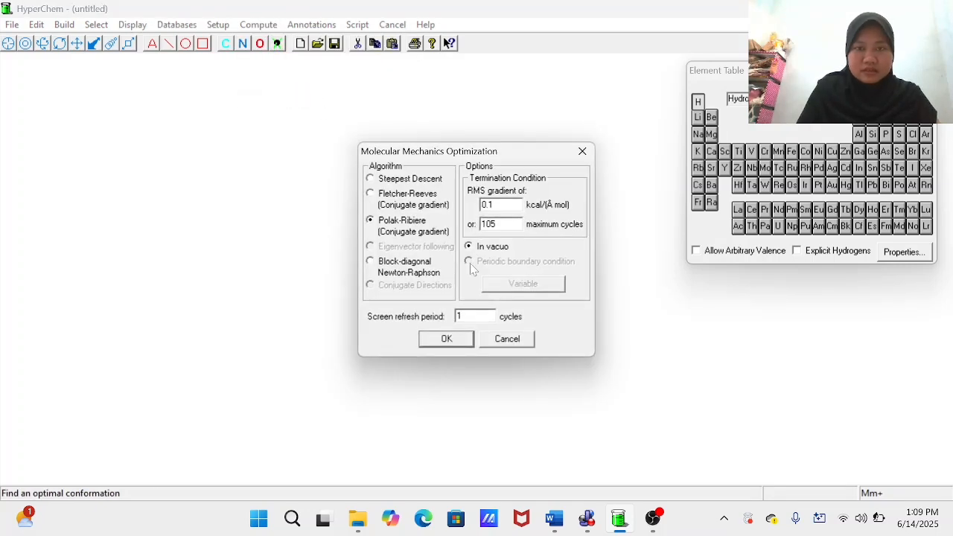
pyautogui.click(447, 338)
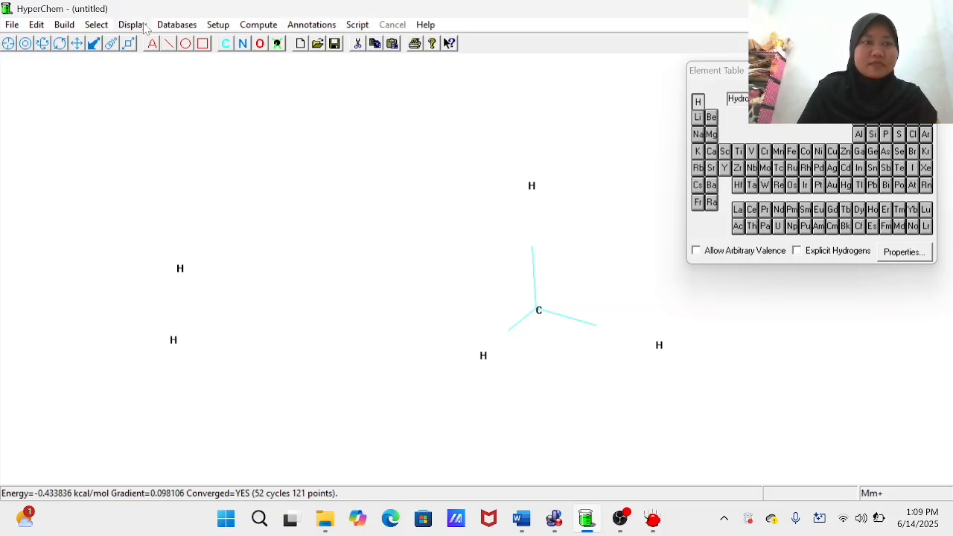
pyautogui.click(323, 27)
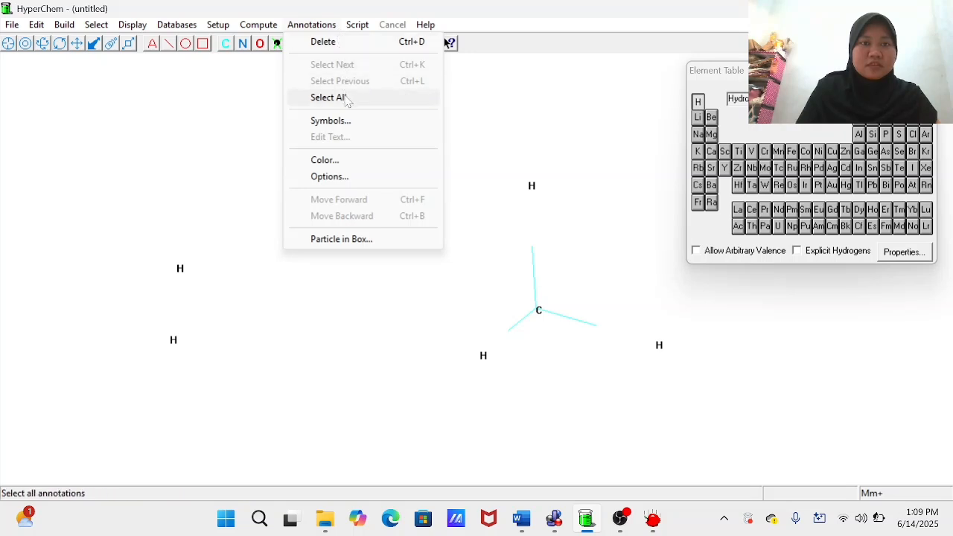
pyautogui.click(329, 120)
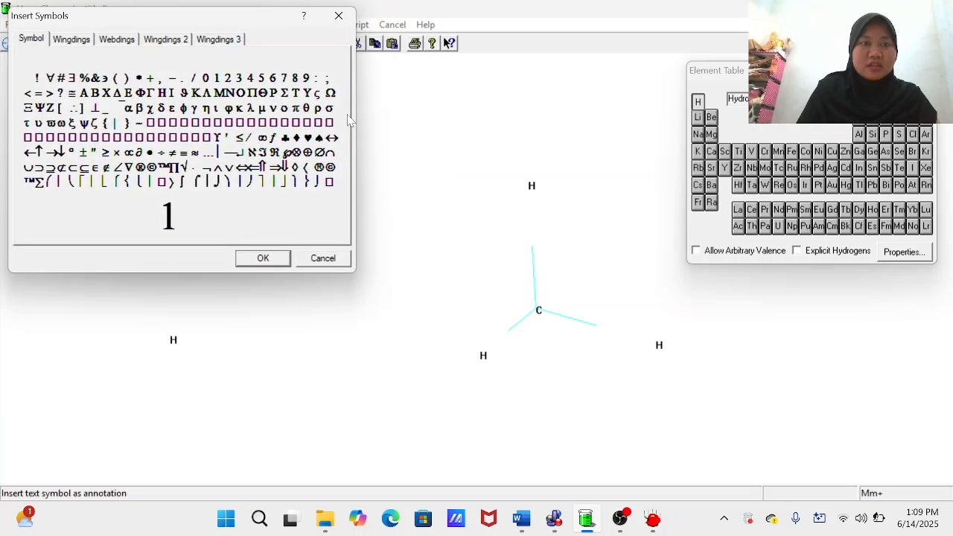
pyautogui.click(339, 15)
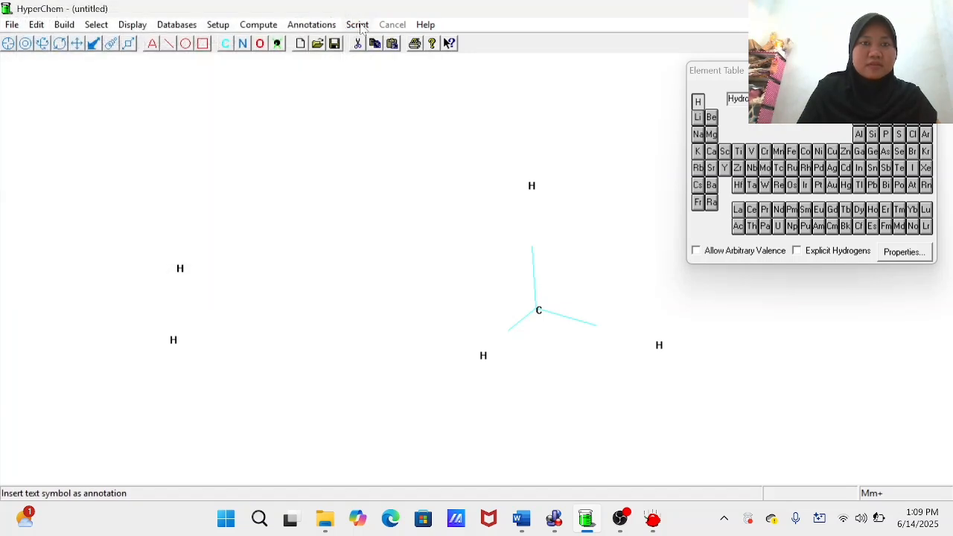
# Render the atoms of the optimized model as Balls and Cylinders.
pyautogui.click(359, 25)
pyautogui.moveTo(258, 27)
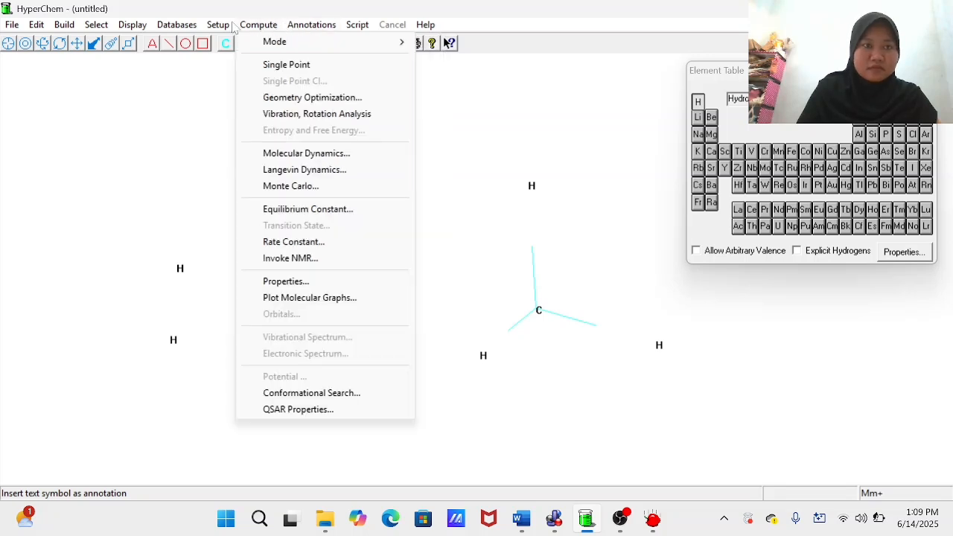
pyautogui.moveTo(208, 27)
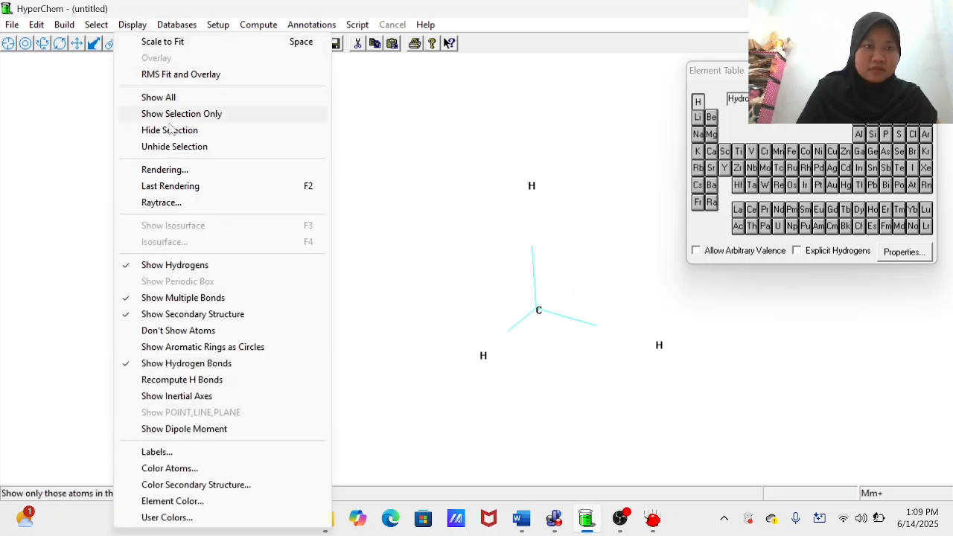
pyautogui.click(183, 169)
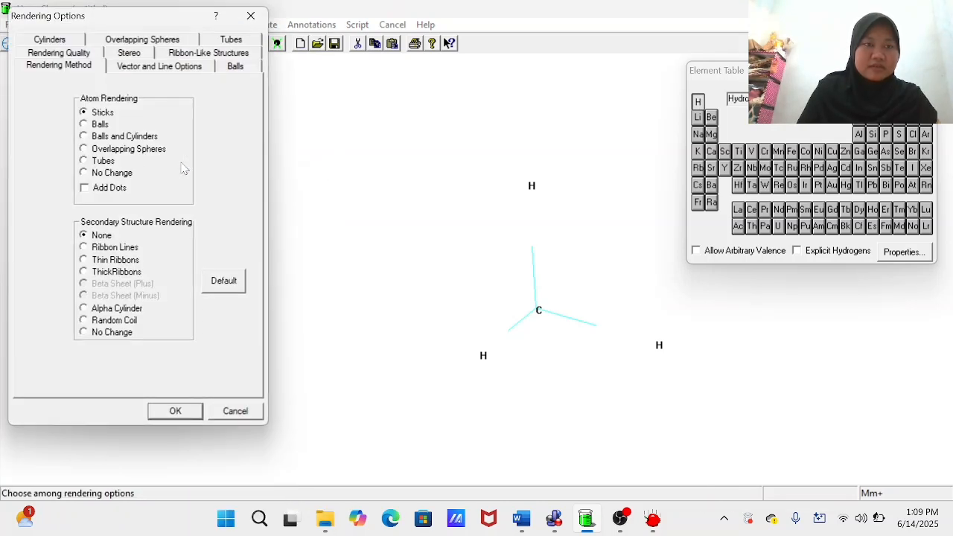
pyautogui.click(83, 136)
pyautogui.click(178, 412)
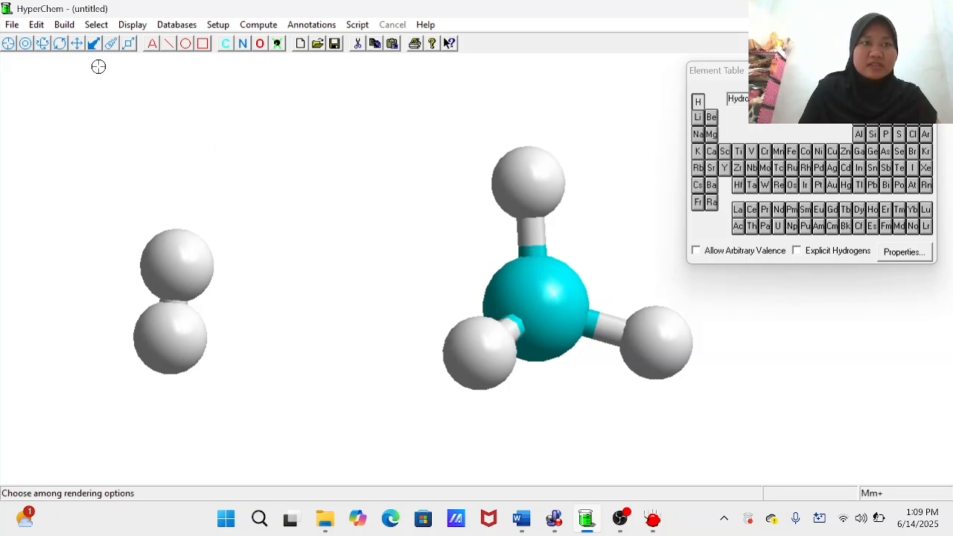
# Rotate the ball-and-cylinder model out of the screen plane and within it to view it from other angles.
pyautogui.click(42, 44)
pyautogui.moveTo(519, 251); pyautogui.dragTo(221, 330)
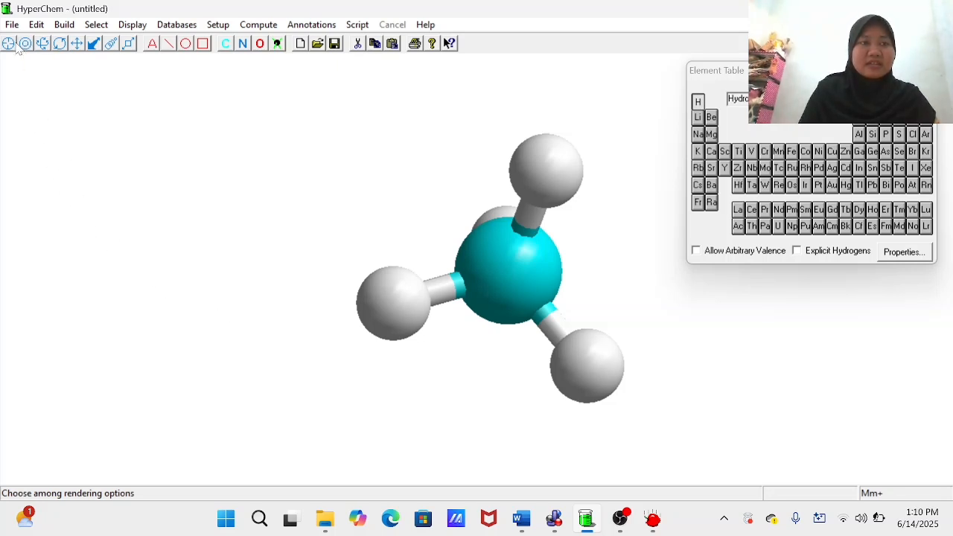
pyautogui.click(60, 44)
pyautogui.moveTo(540, 277); pyautogui.dragTo(776, 54)
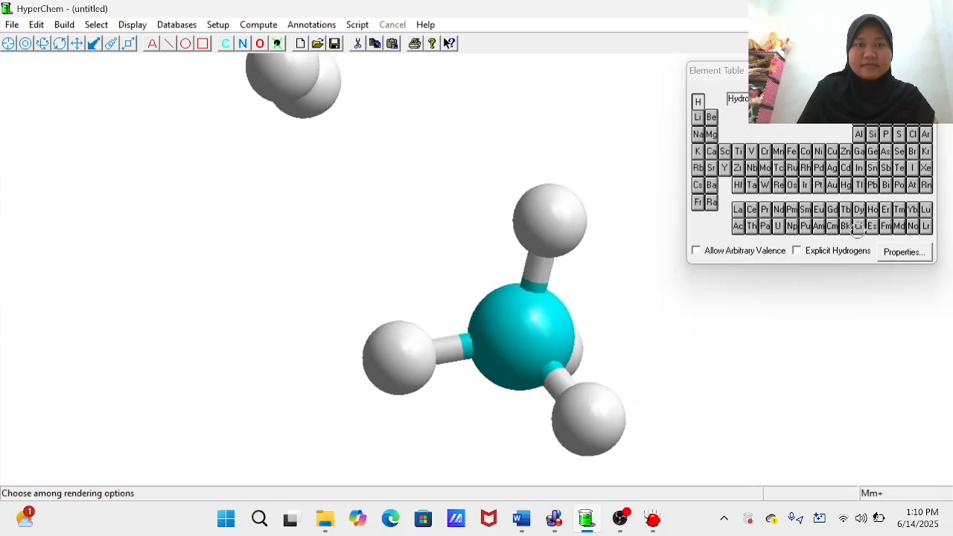
pyautogui.click(64, 25)
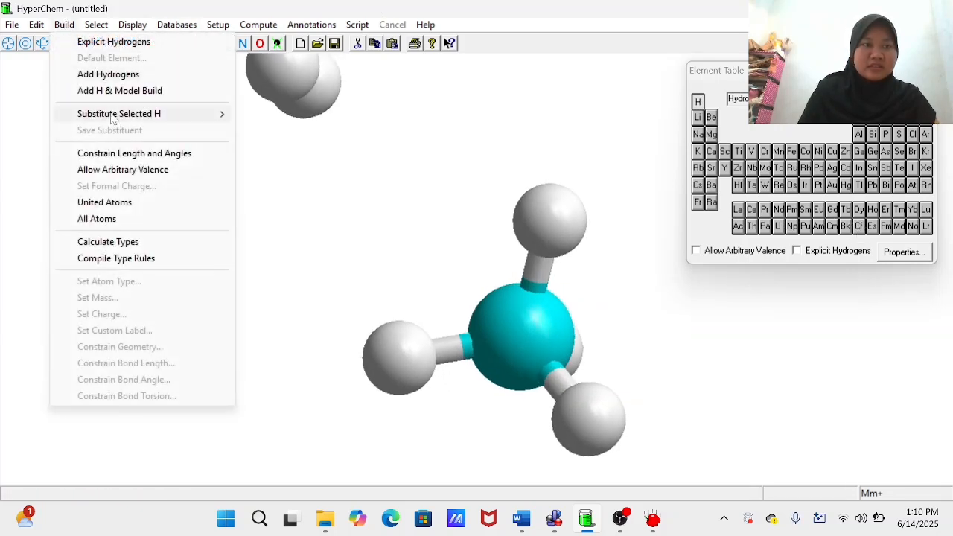
pyautogui.moveTo(103, 30)
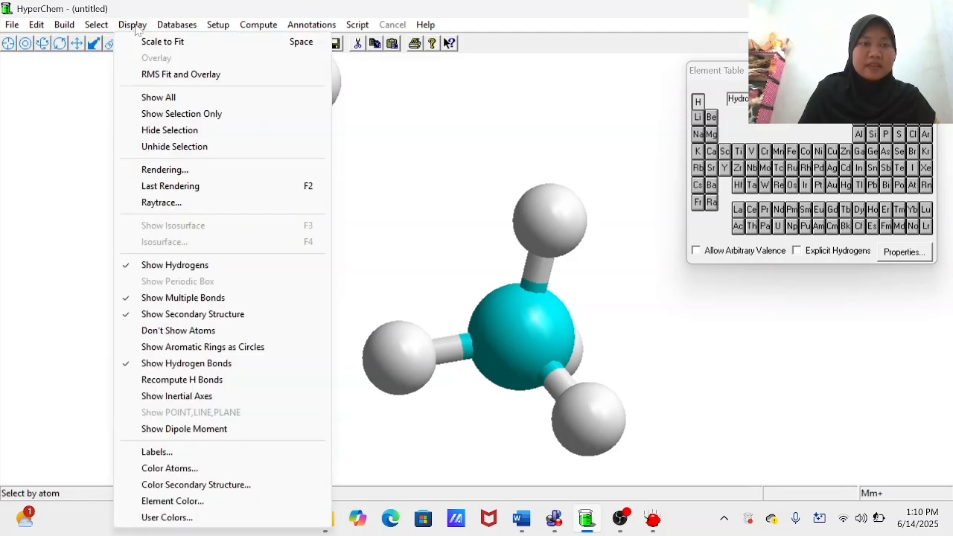
pyautogui.click(496, 180)
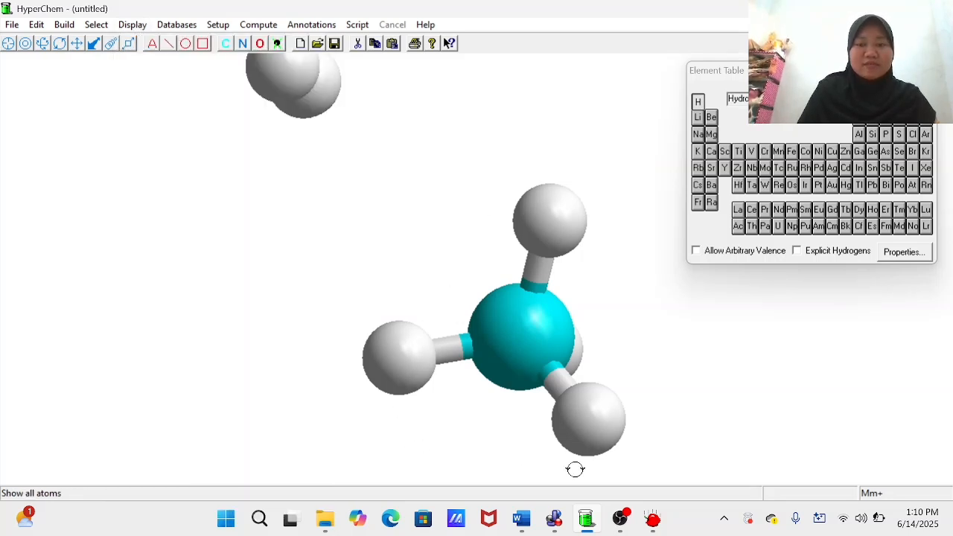
pyautogui.moveTo(623, 526)
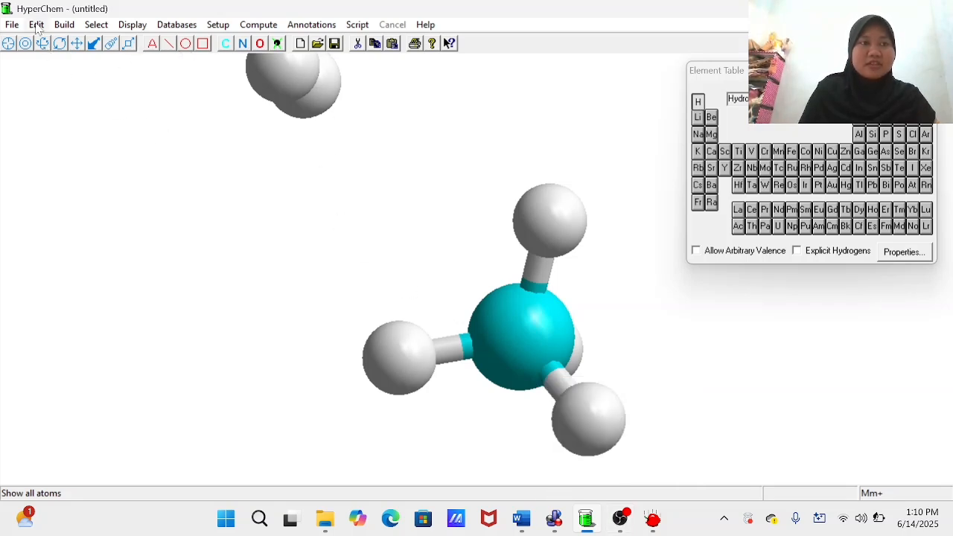
# Clear the workspace without saving the molecule and place a single carbon atom in the empty workspace.
pyautogui.click(12, 24)
pyautogui.moveTo(36, 25)
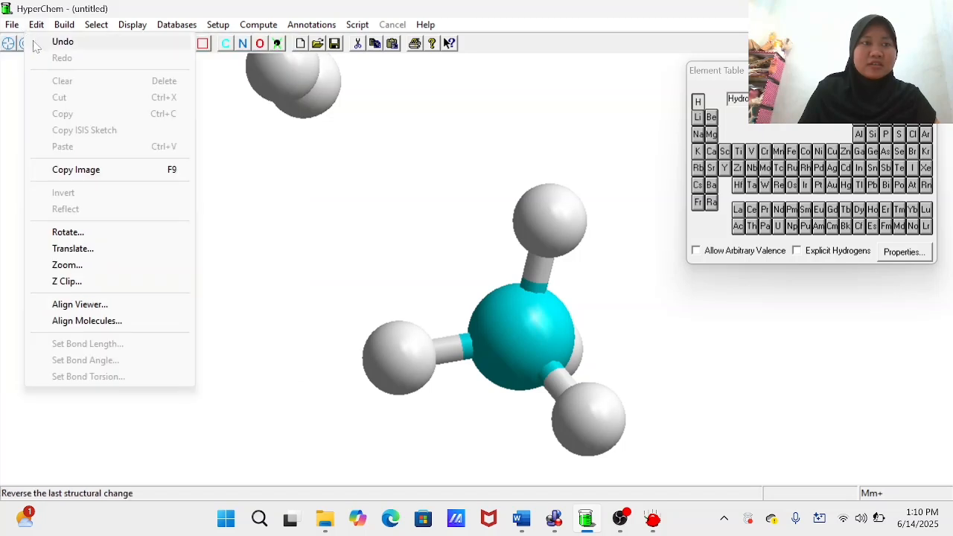
pyautogui.click(26, 46)
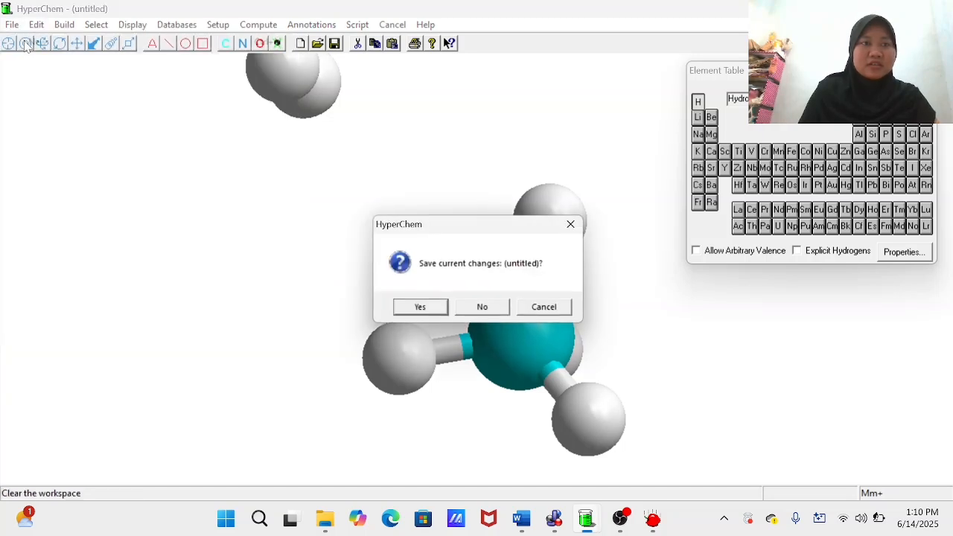
pyautogui.click(484, 308)
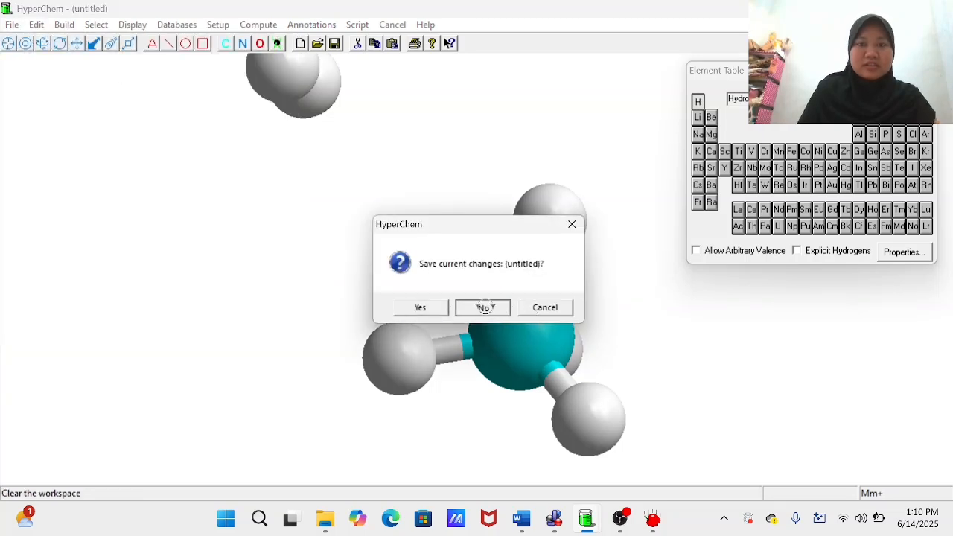
pyautogui.click(871, 123)
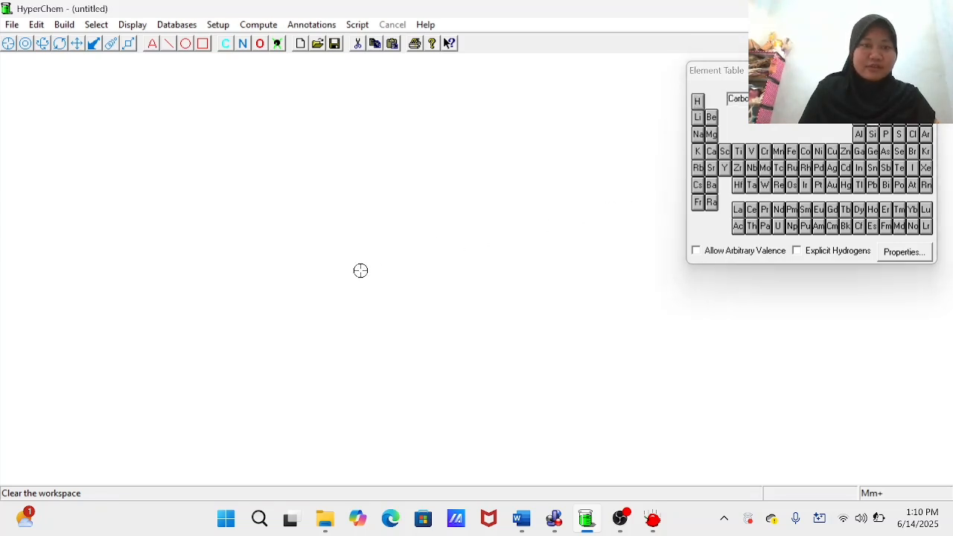
pyautogui.click(278, 283)
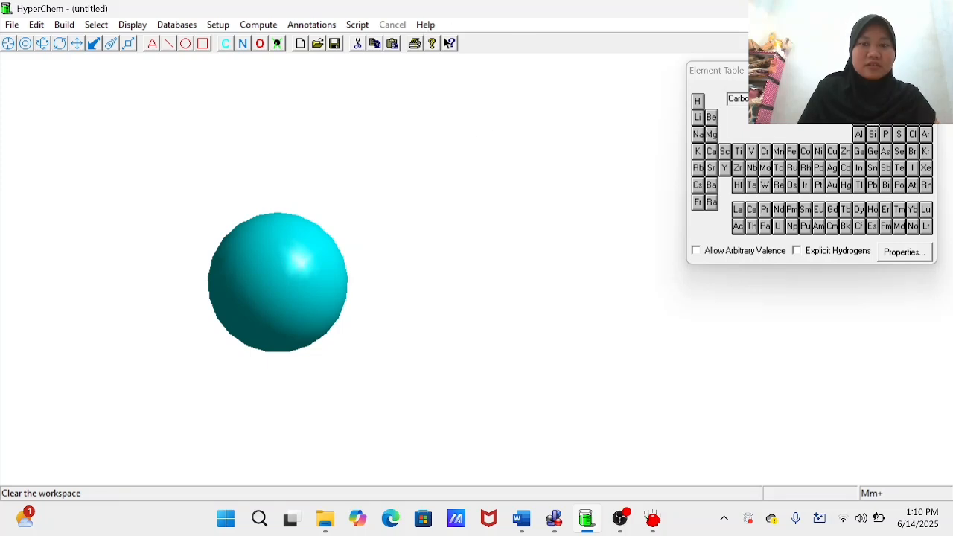
pyautogui.click(621, 515)
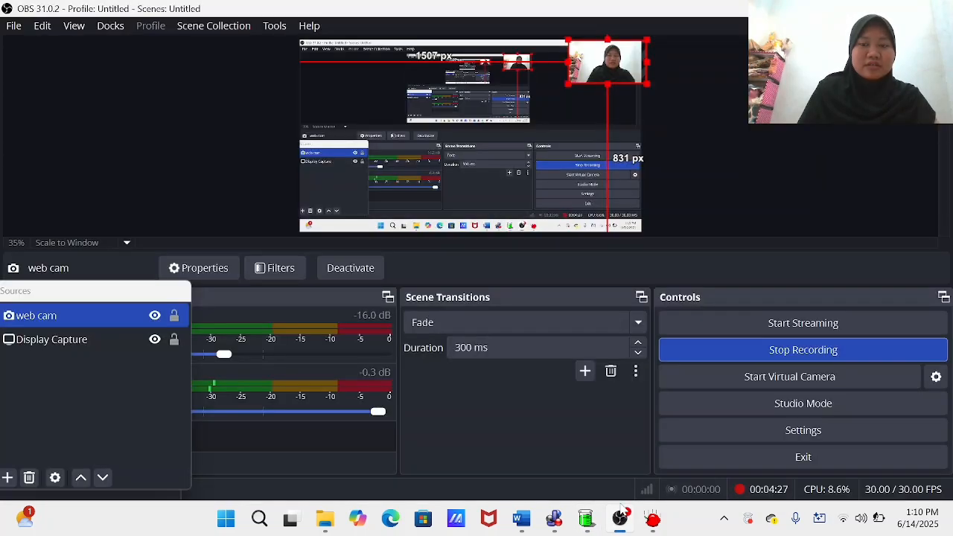
pyautogui.click(767, 351)
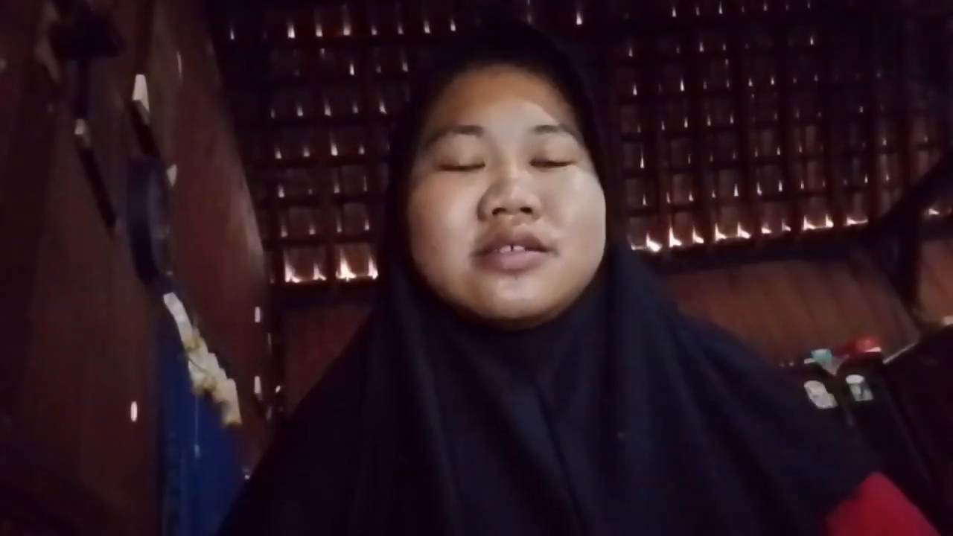